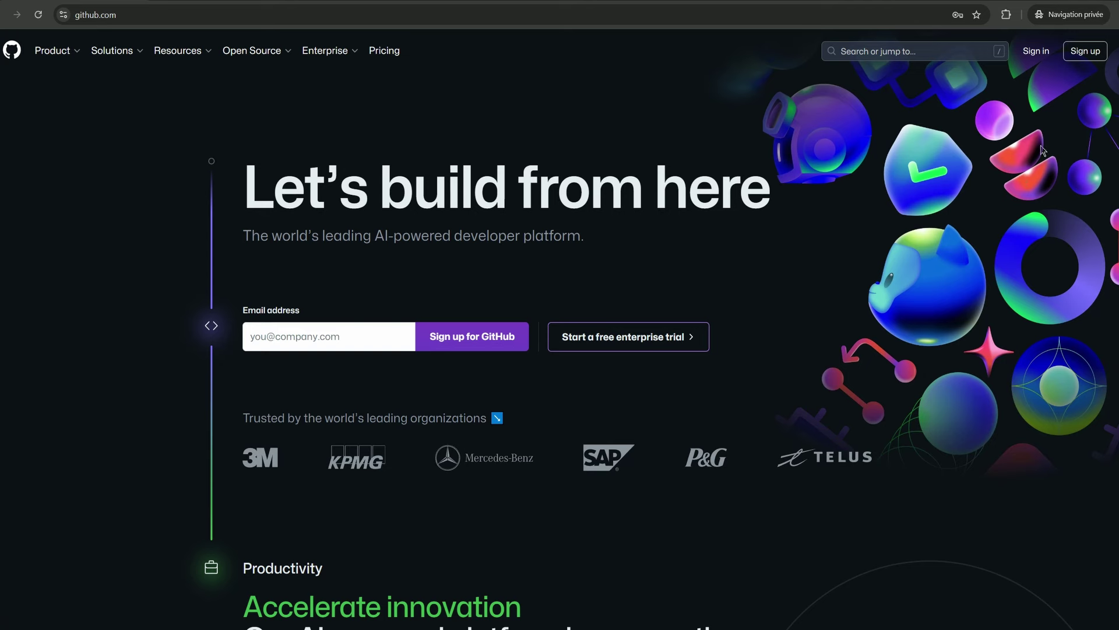
- Open the account sign-up on github.com and sign in to GitHub Desktop through GitHub.com with the filled-in credentials
{"action": "left_click", "coordinate": [1080, 61]}
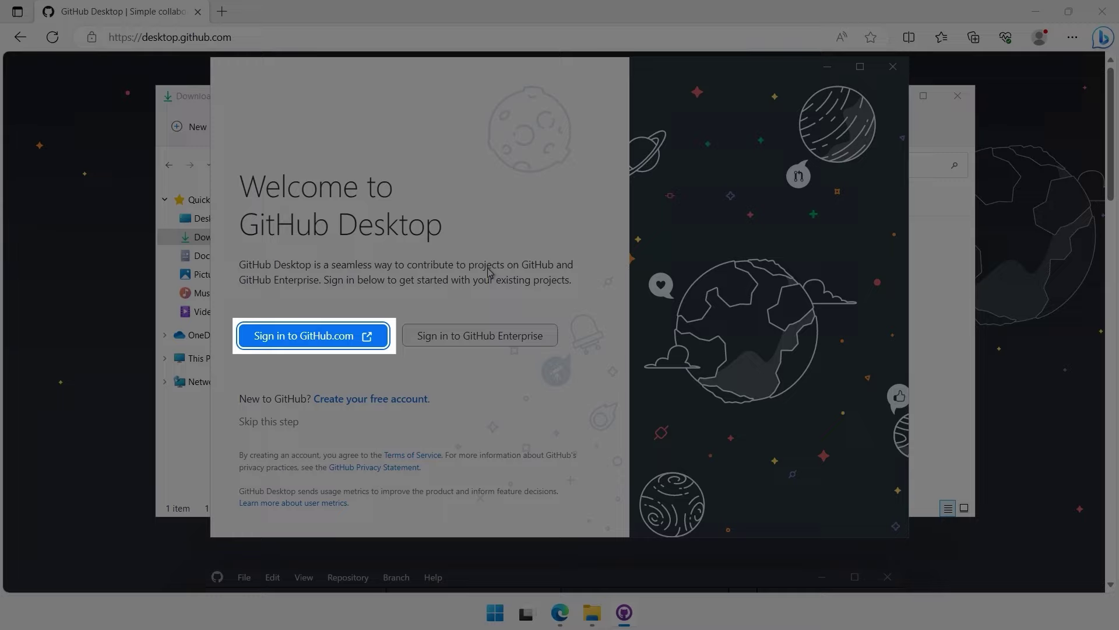
{"action": "left_click", "coordinate": [313, 336]}
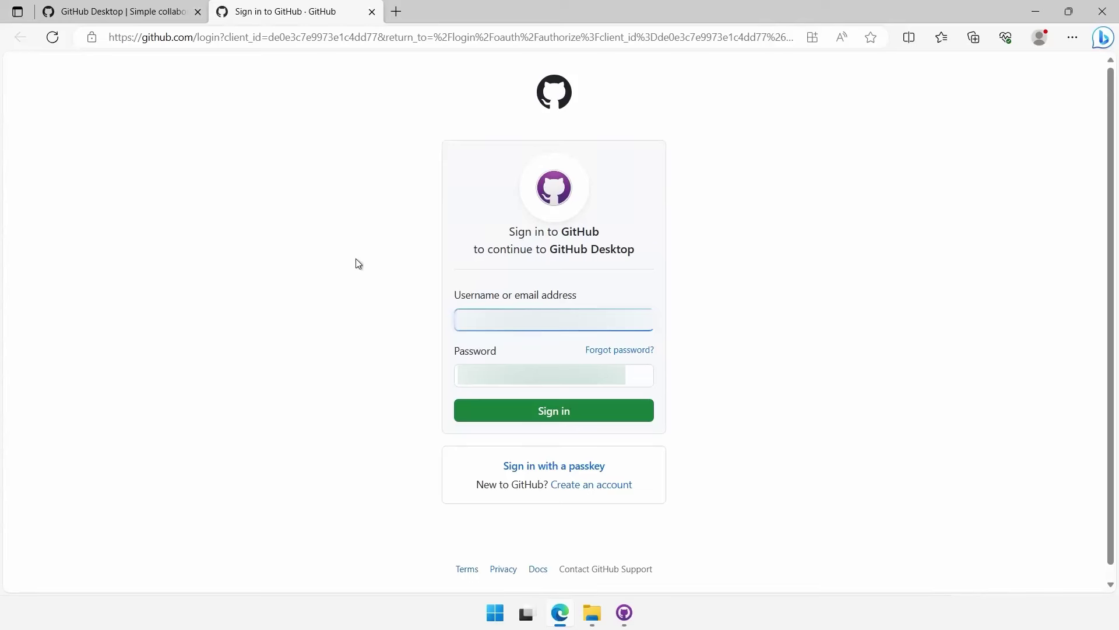
{"action": "left_click", "coordinate": [543, 415]}
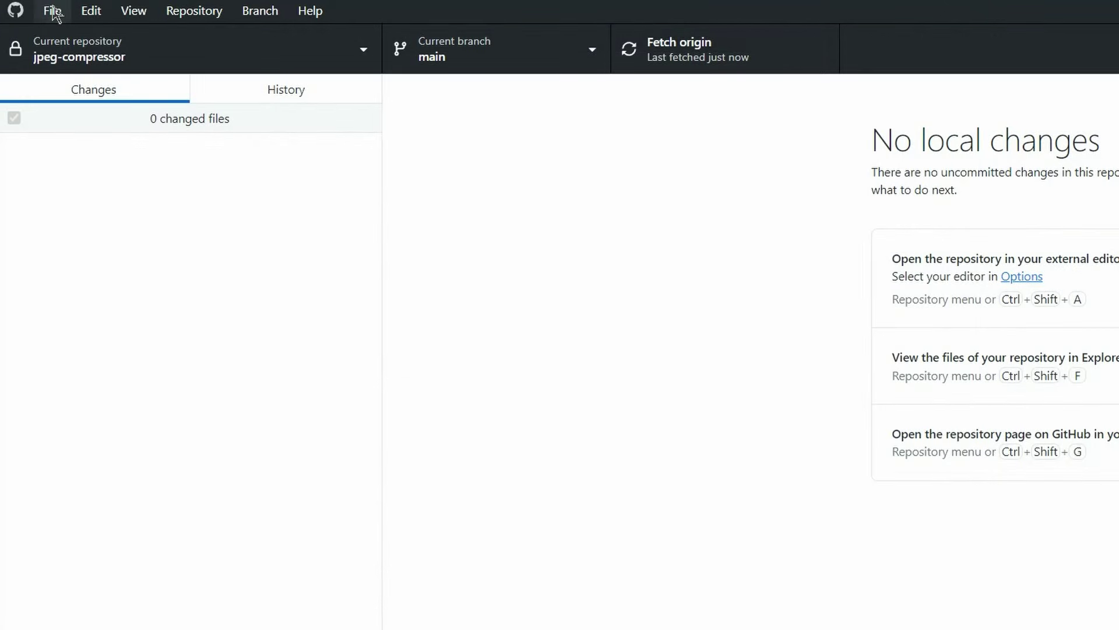
- Choose the projet-github folder in Documents\Projets Unity as the local repository to add
{"action": "left_click", "coordinate": [52, 11]}
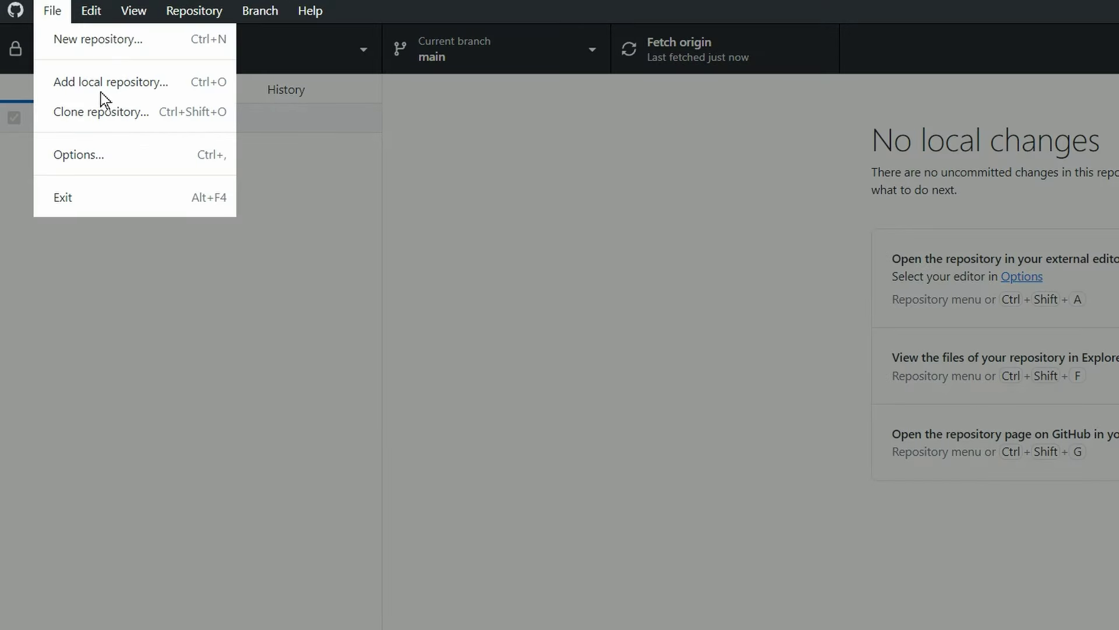
{"action": "left_click", "coordinate": [102, 91]}
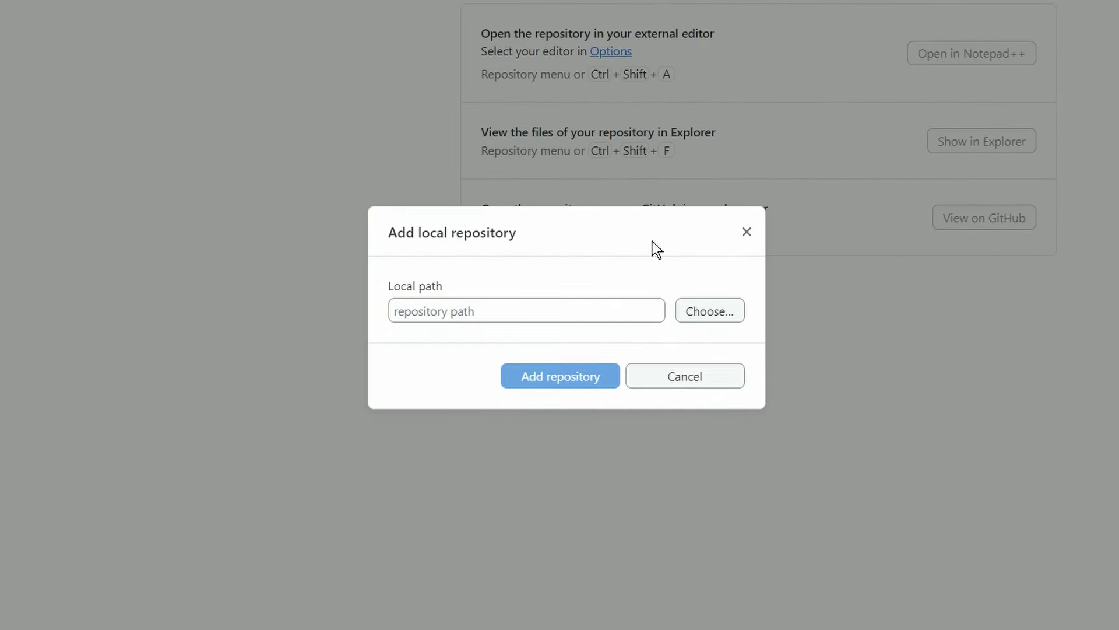
{"action": "left_click", "coordinate": [718, 317]}
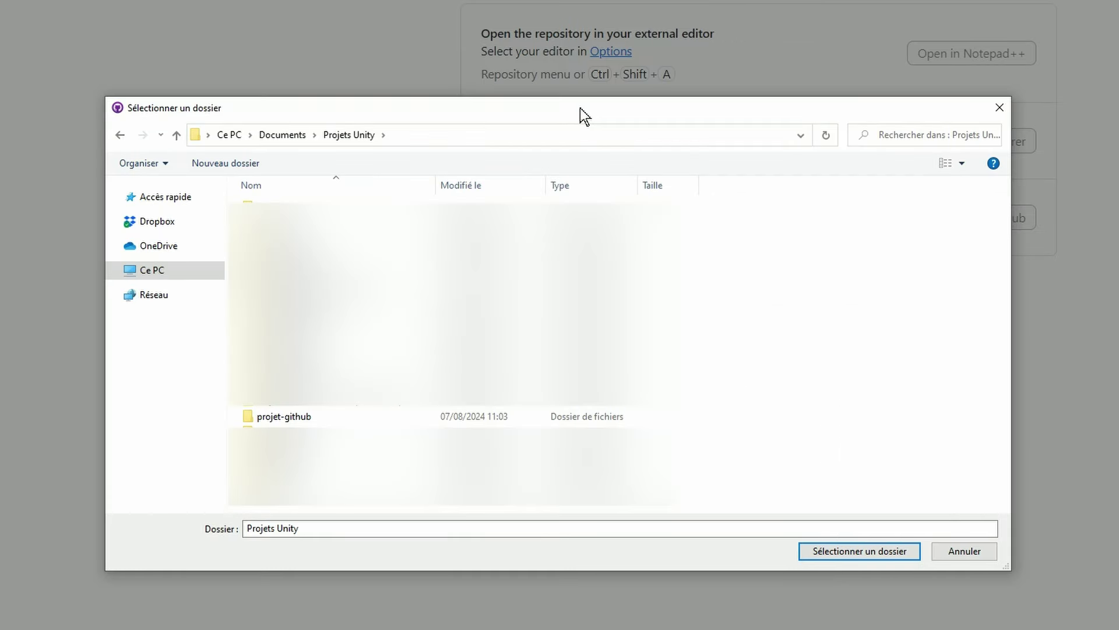
{"action": "left_click", "coordinate": [282, 418]}
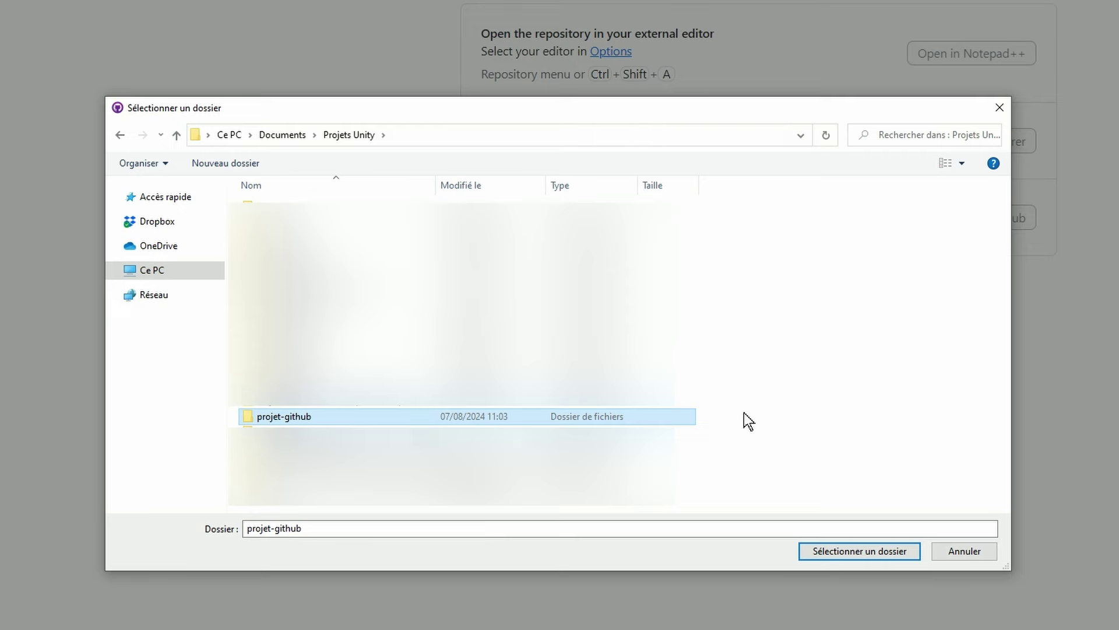
{"action": "left_click", "coordinate": [848, 551]}
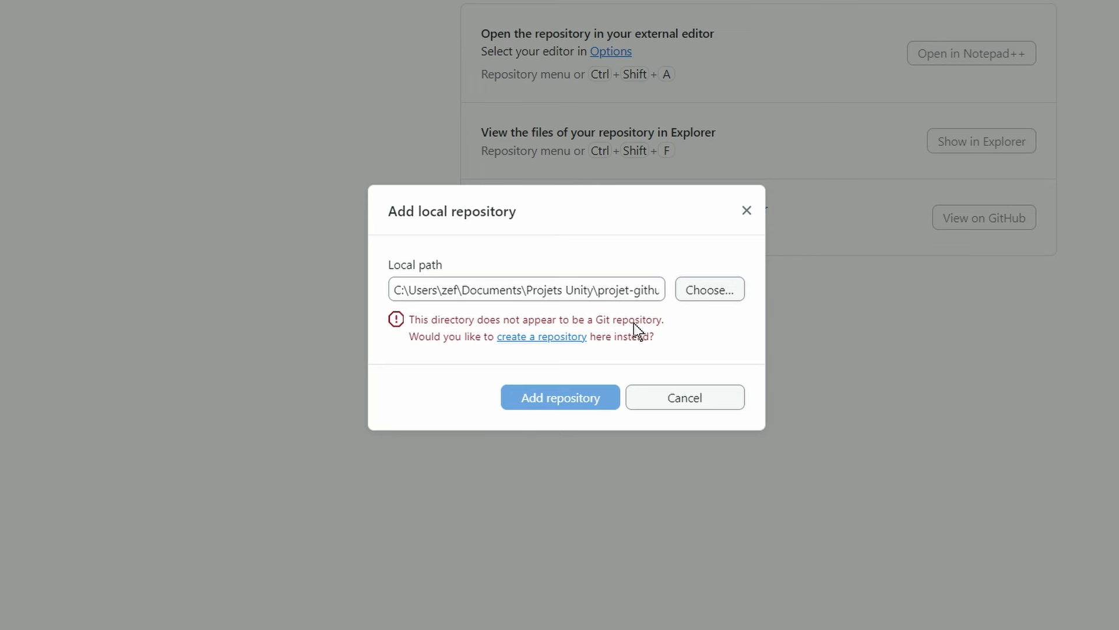
- Start creating a new repository in the chosen folder, keeping the name projet-github and an empty description
{"action": "left_click", "coordinate": [522, 338]}
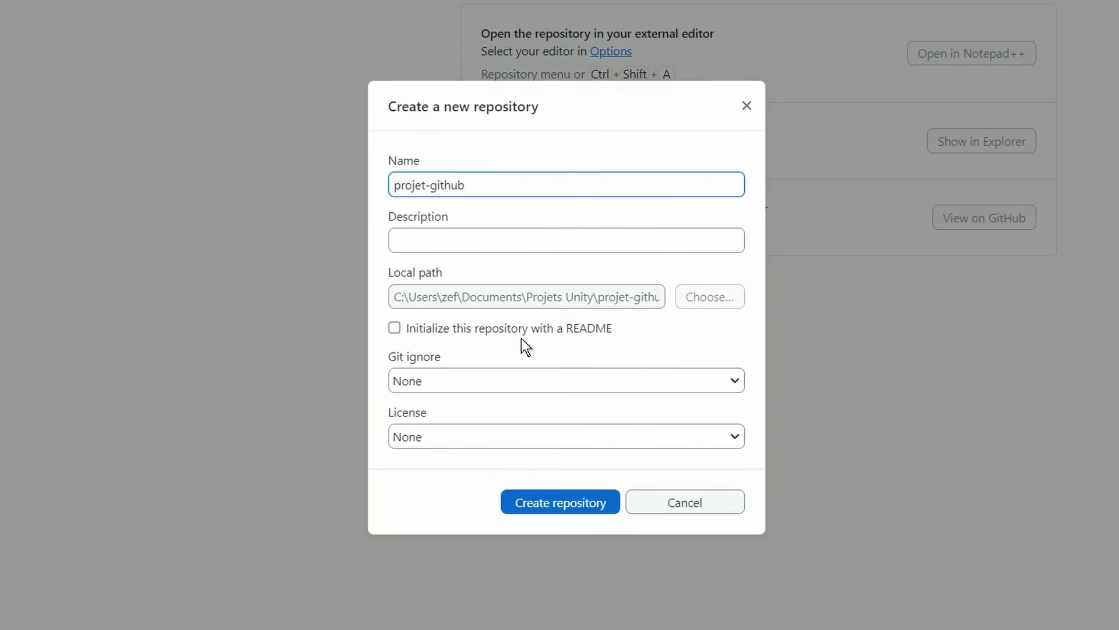
{"action": "left_click", "coordinate": [572, 271]}
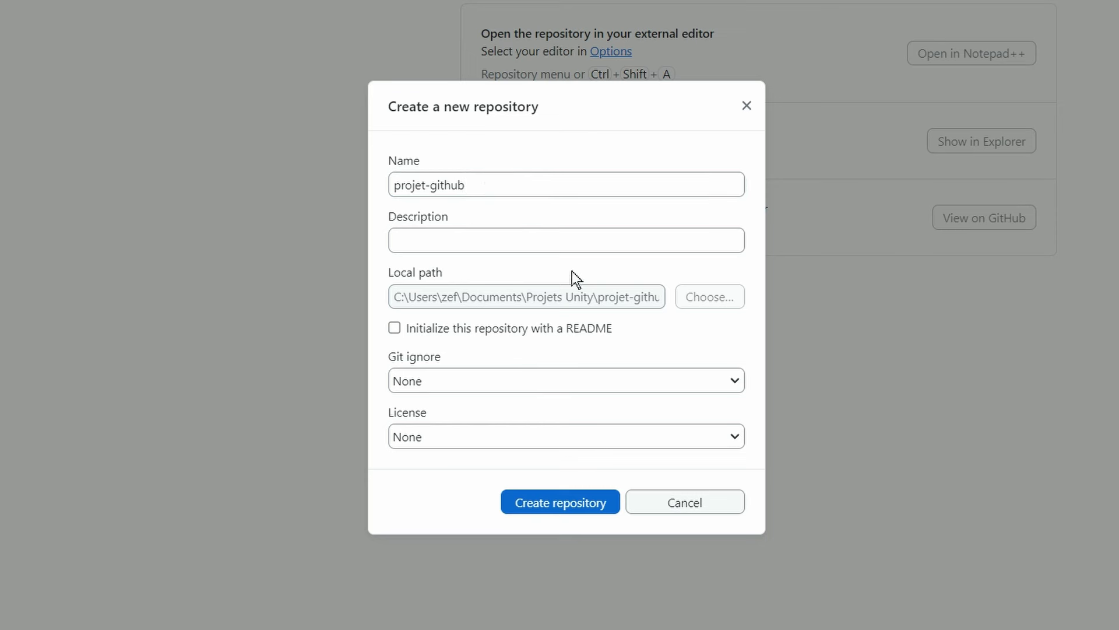
{"action": "left_click_drag", "start_coordinate": [488, 189], "coordinate": [382, 192]}
{"action": "left_click", "coordinate": [494, 245]}
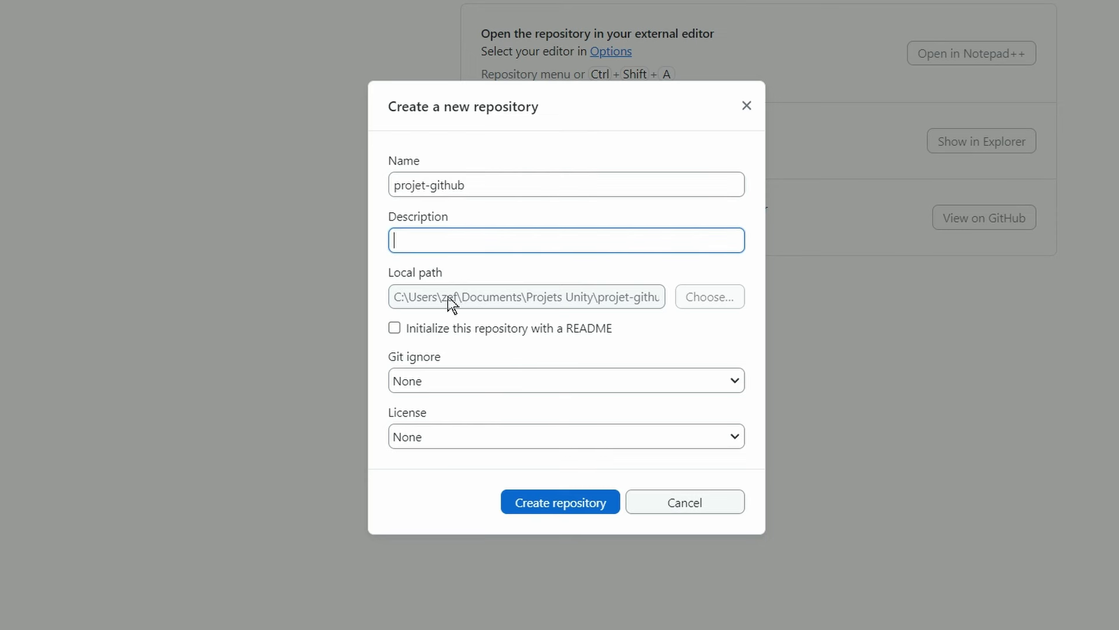
{"action": "left_click", "coordinate": [643, 295]}
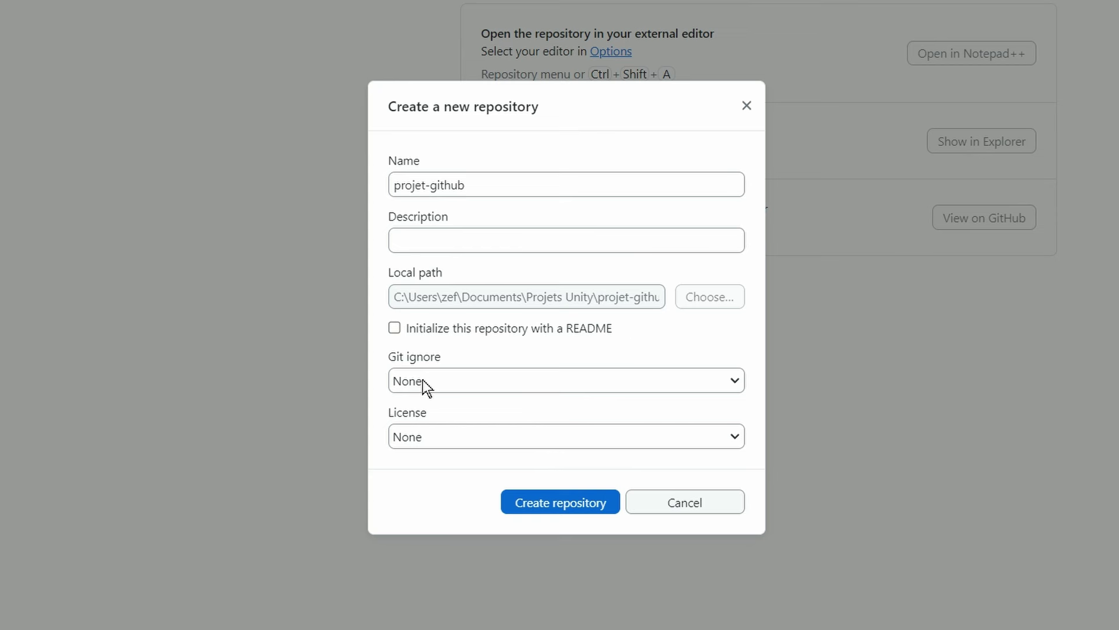
- Set the new repository's Git ignore template to Unity
{"action": "left_click", "coordinate": [446, 383]}
{"action": "scroll", "coordinate": [518, 449], "scroll_direction": "down", "scroll_amount": 15}
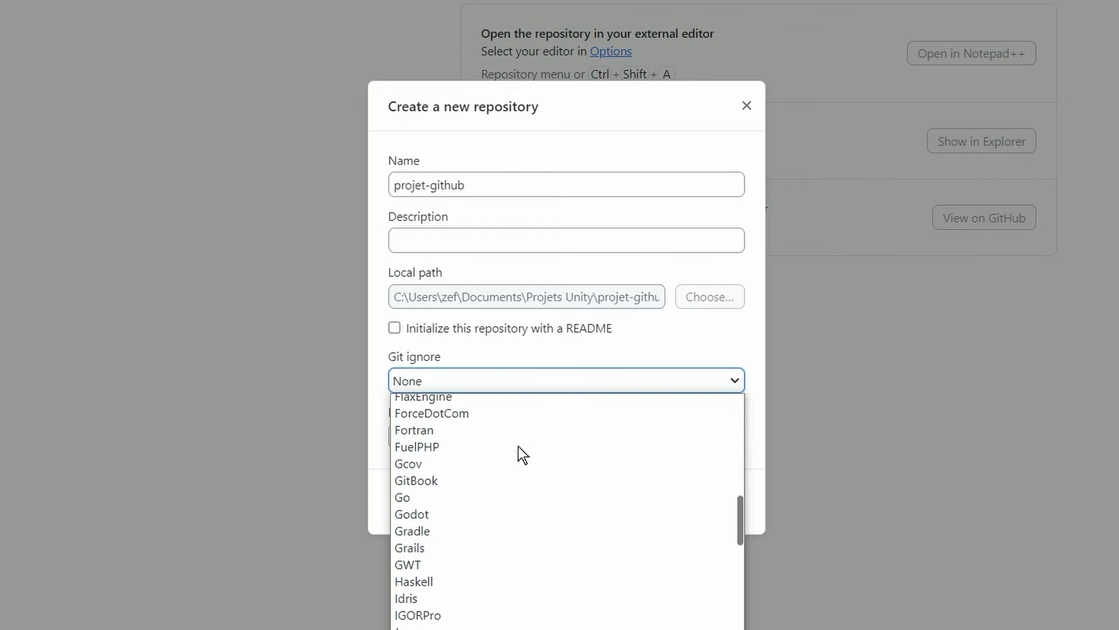
{"action": "scroll", "coordinate": [484, 613], "scroll_direction": "down", "scroll_amount": 10}
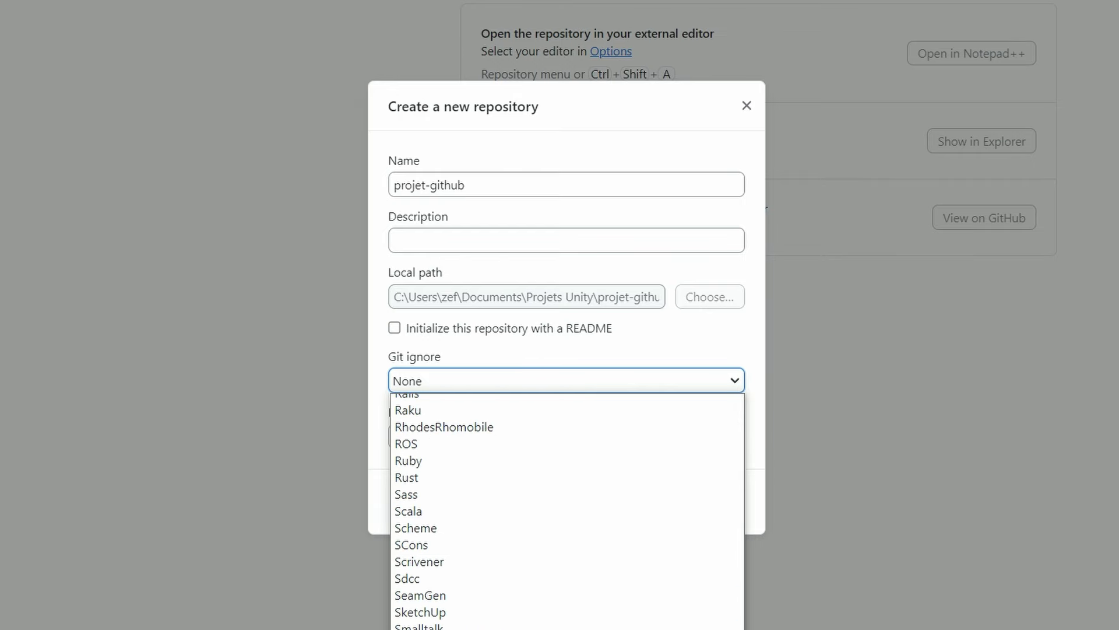
{"action": "scroll", "coordinate": [521, 599], "scroll_direction": "up", "scroll_amount": 10}
{"action": "scroll", "coordinate": [519, 596], "scroll_direction": "down", "scroll_amount": 13}
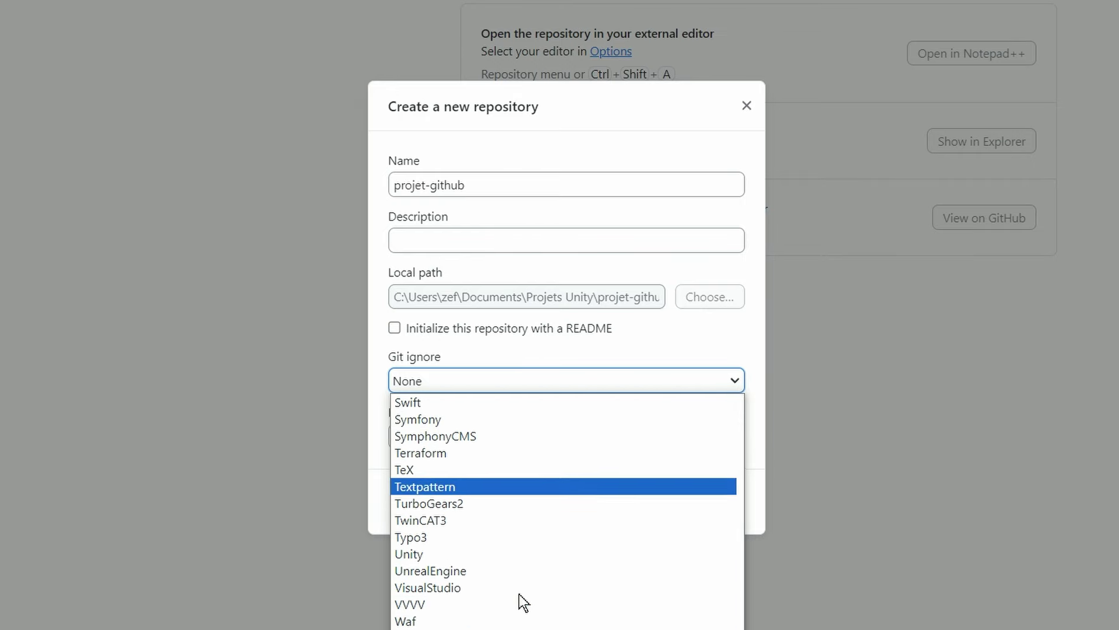
{"action": "left_click", "coordinate": [415, 554]}
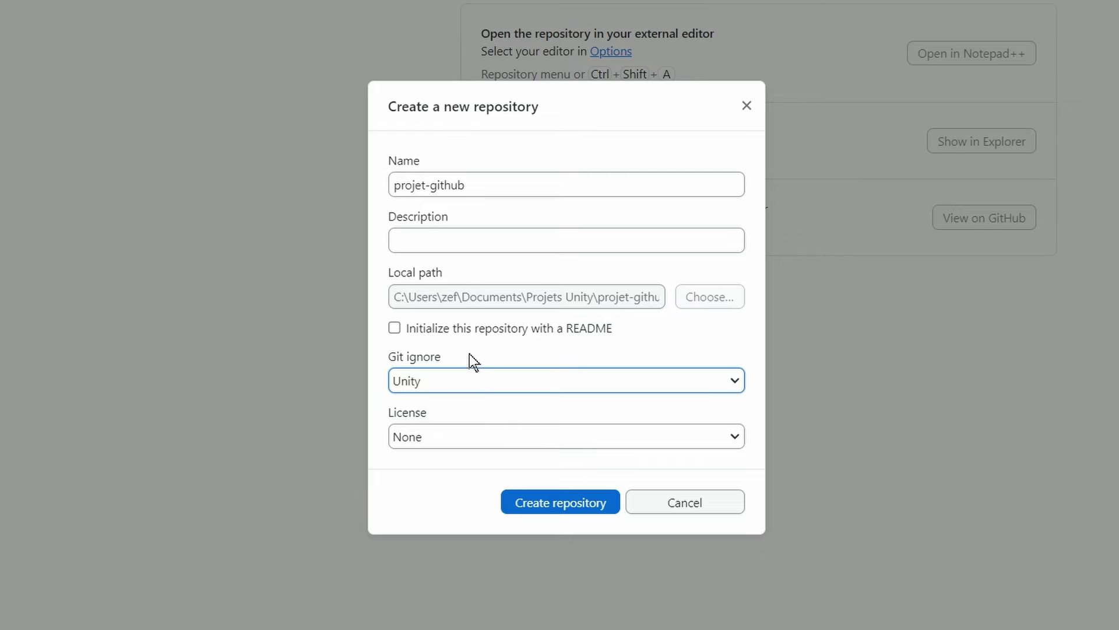
- Keep the license at None and create the projet-github repository
{"action": "left_click", "coordinate": [427, 438]}
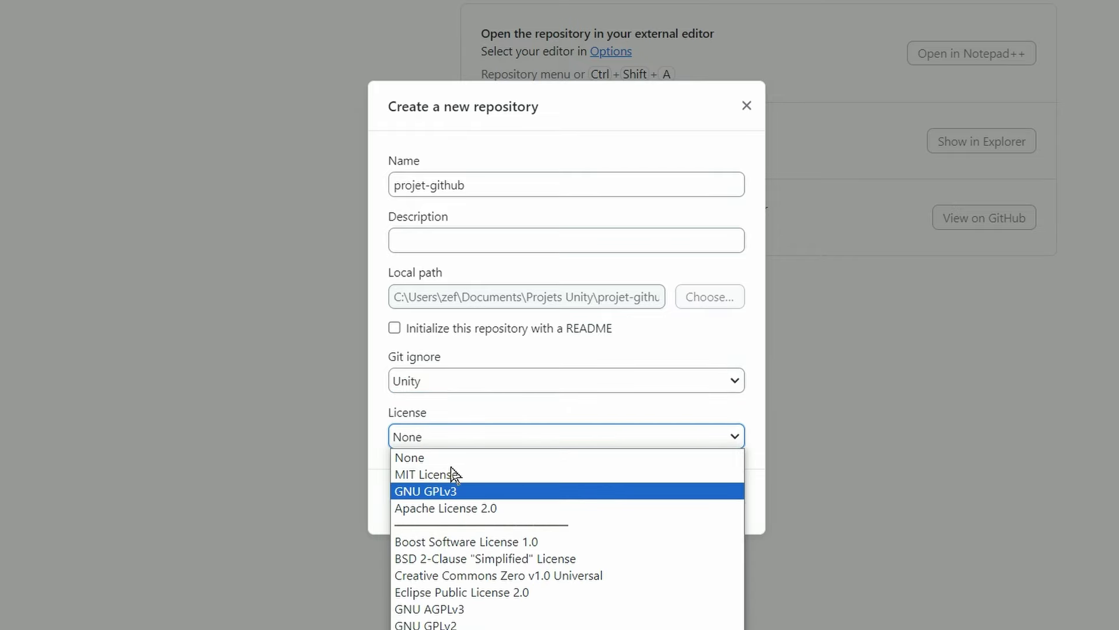
{"action": "left_click", "coordinate": [415, 460]}
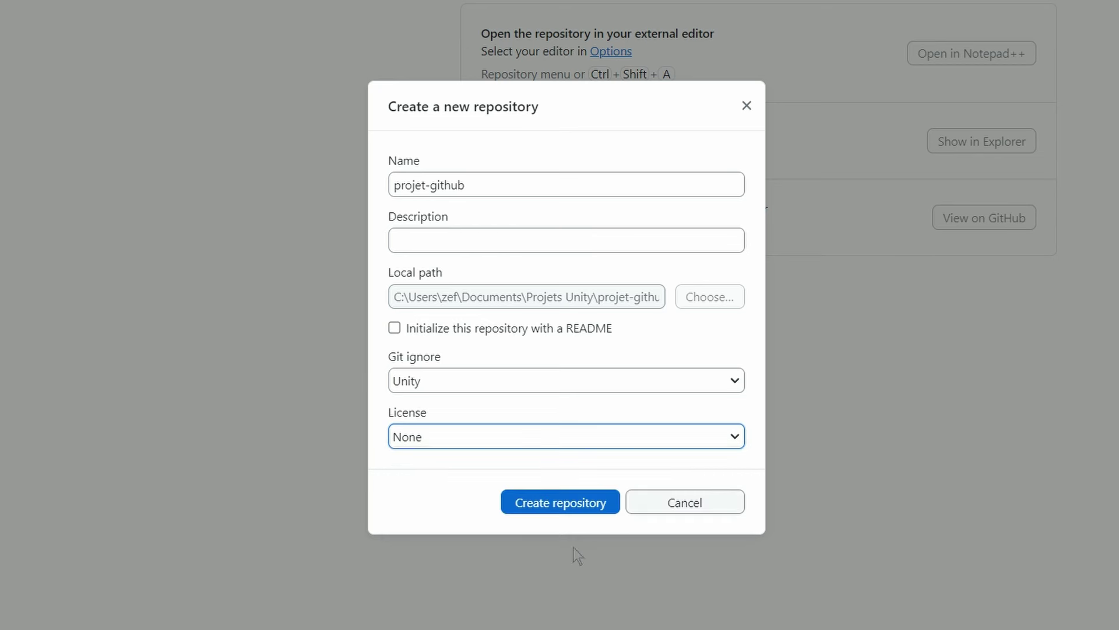
{"action": "left_click", "coordinate": [557, 513]}
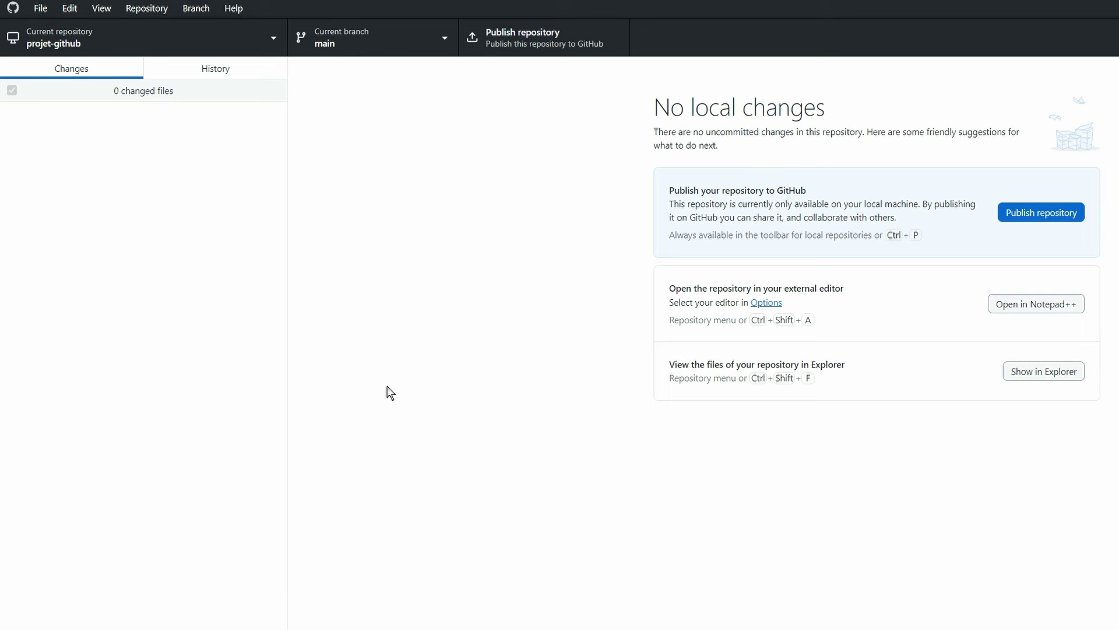
- Publish the repository to GitHub.com as projet-github, with an empty description and the code kept private
{"action": "left_click", "coordinate": [515, 43]}
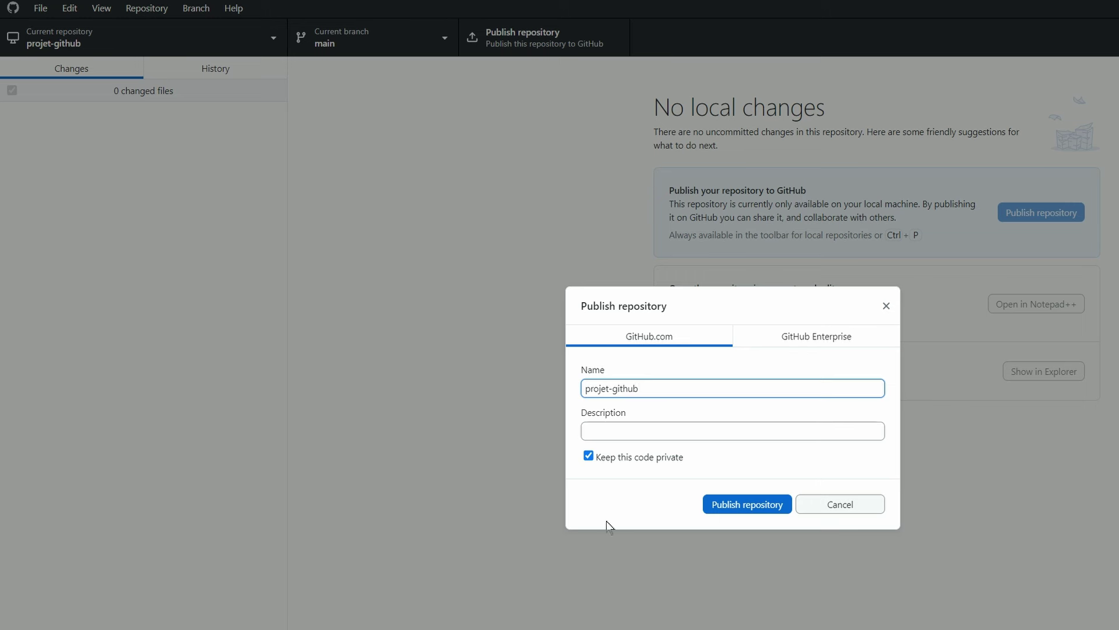
{"action": "left_click_drag", "start_coordinate": [661, 394], "coordinate": [554, 402]}
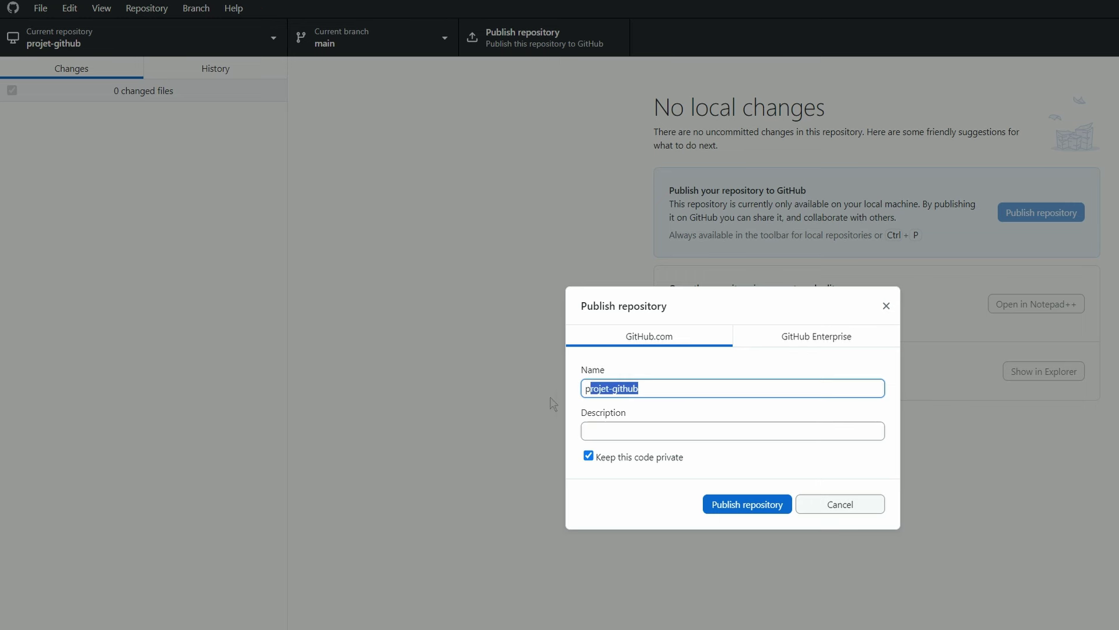
{"action": "left_click", "coordinate": [625, 434]}
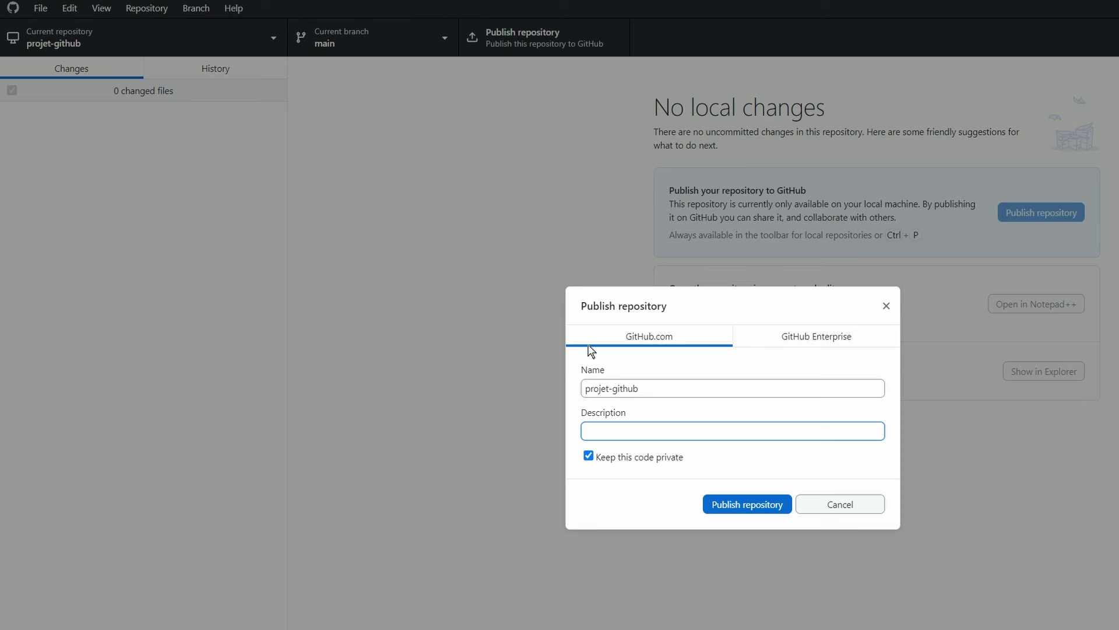
{"action": "left_click", "coordinate": [757, 506]}
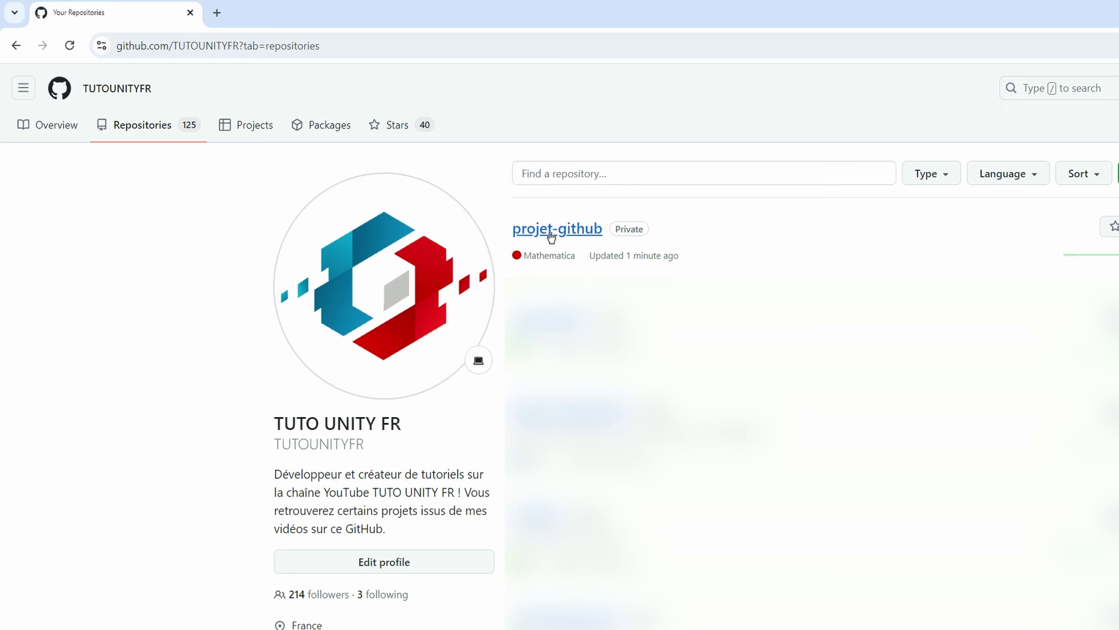
- Check the update time of projet-github in the GitHub website's repository list and open that repository
{"action": "left_click_drag", "start_coordinate": [590, 255], "coordinate": [683, 256]}
{"action": "left_click", "coordinate": [689, 256]}
{"action": "left_click", "coordinate": [586, 231]}
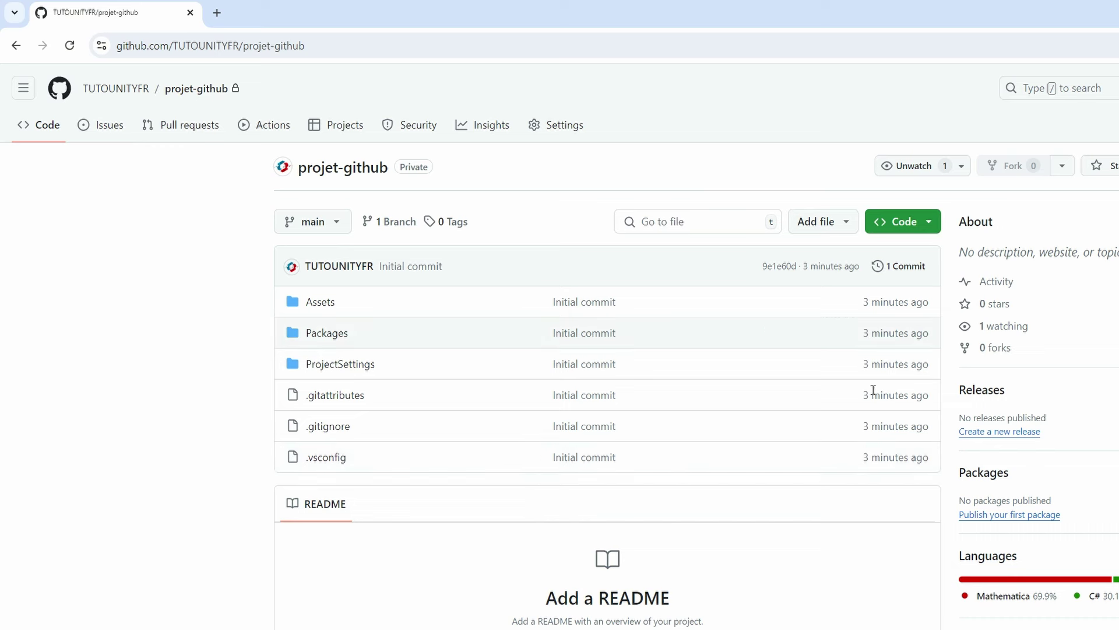
- View the contents of the repository's Assets folder and, back at its root, the clone and download options
{"action": "left_click", "coordinate": [317, 303]}
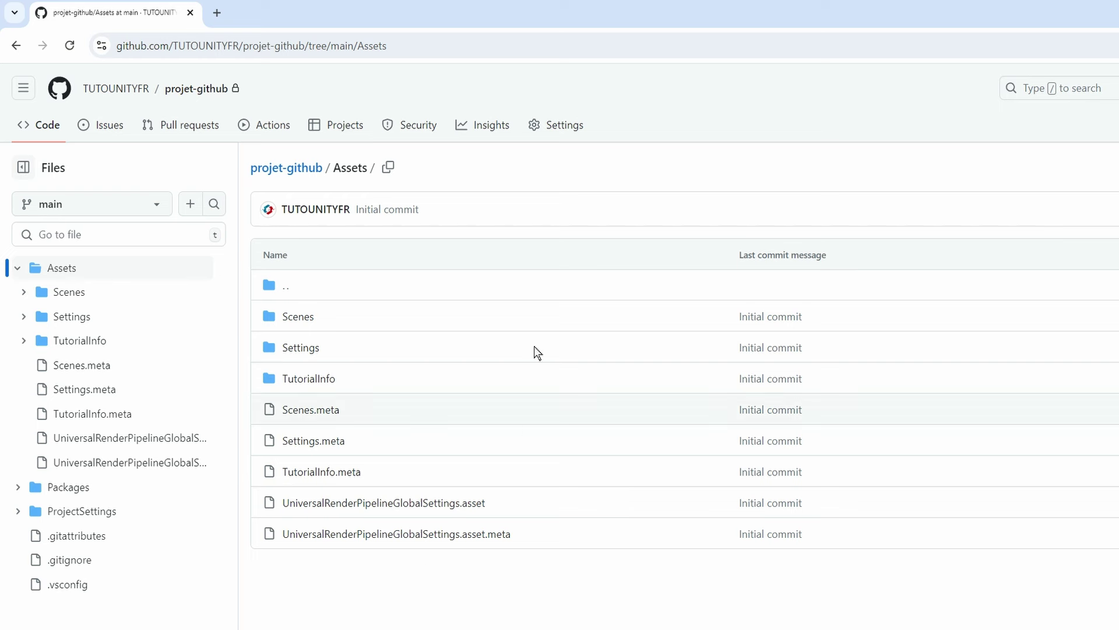
{"action": "left_click", "coordinate": [286, 168]}
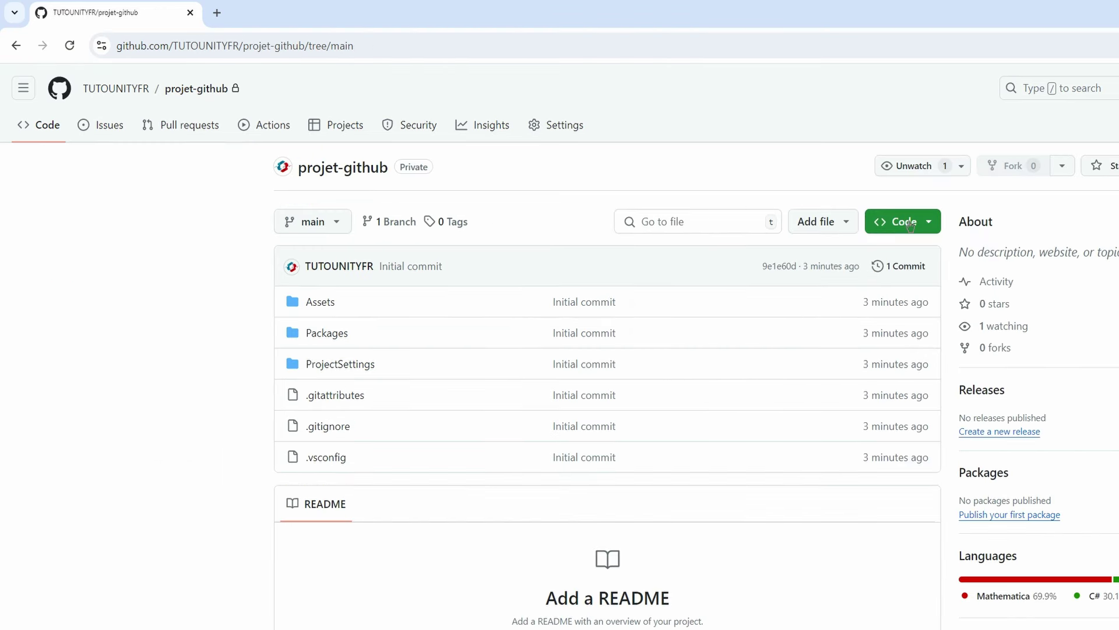
{"action": "left_click", "coordinate": [909, 225]}
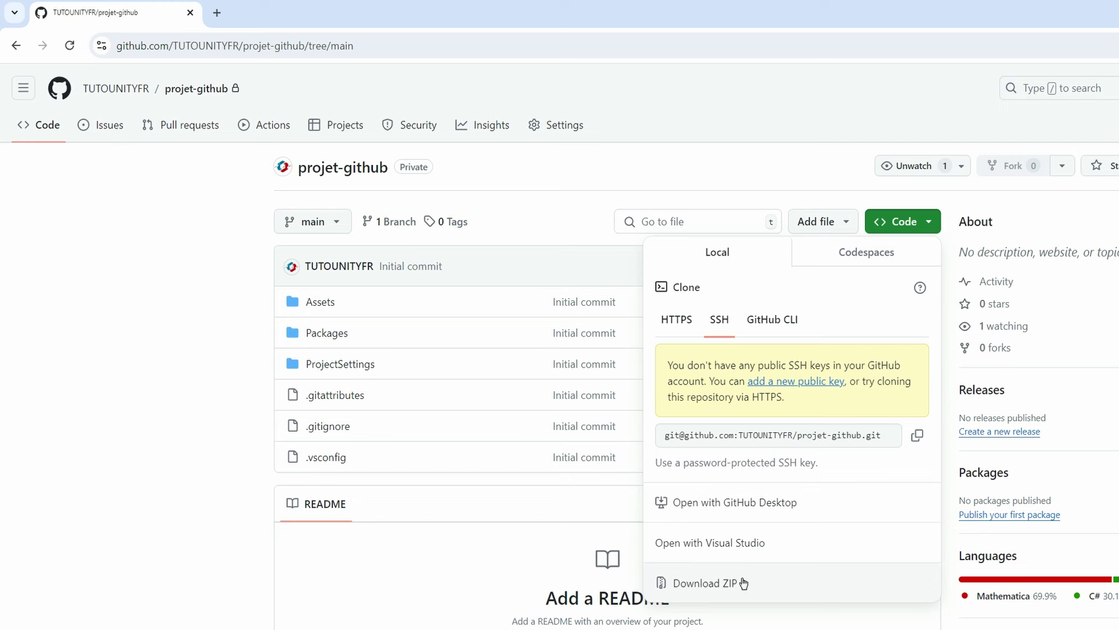
{"action": "left_click", "coordinate": [201, 466]}
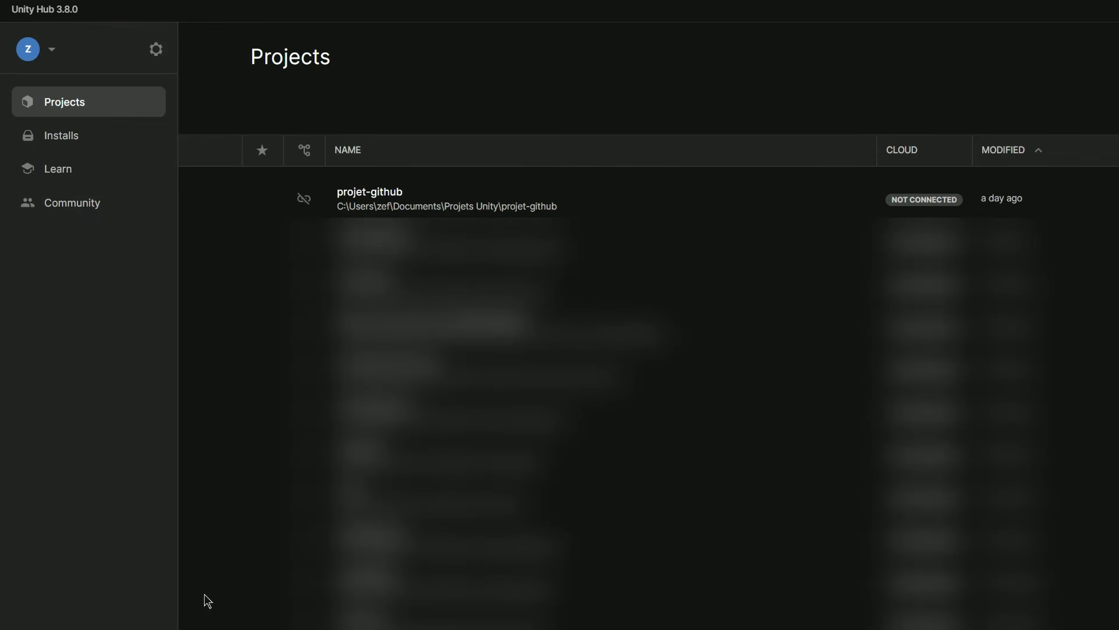
- Open the projet-github project from Unity Hub and add a 3D cube to SampleScene
{"action": "left_click", "coordinate": [392, 197]}
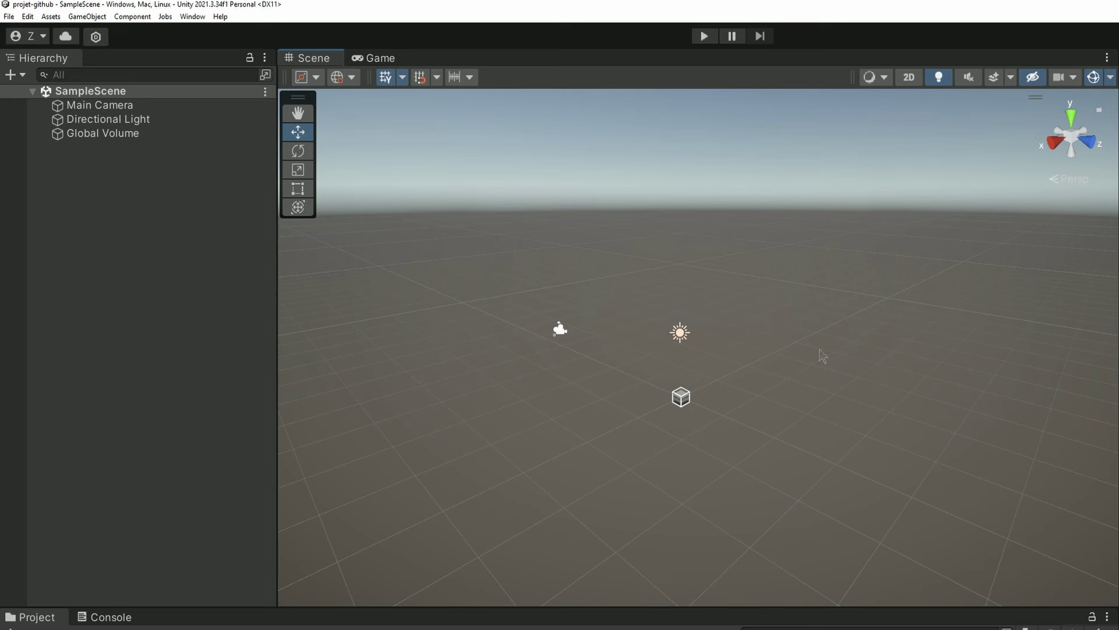
{"action": "left_click", "coordinate": [88, 17]}
{"action": "left_click", "coordinate": [86, 16]}
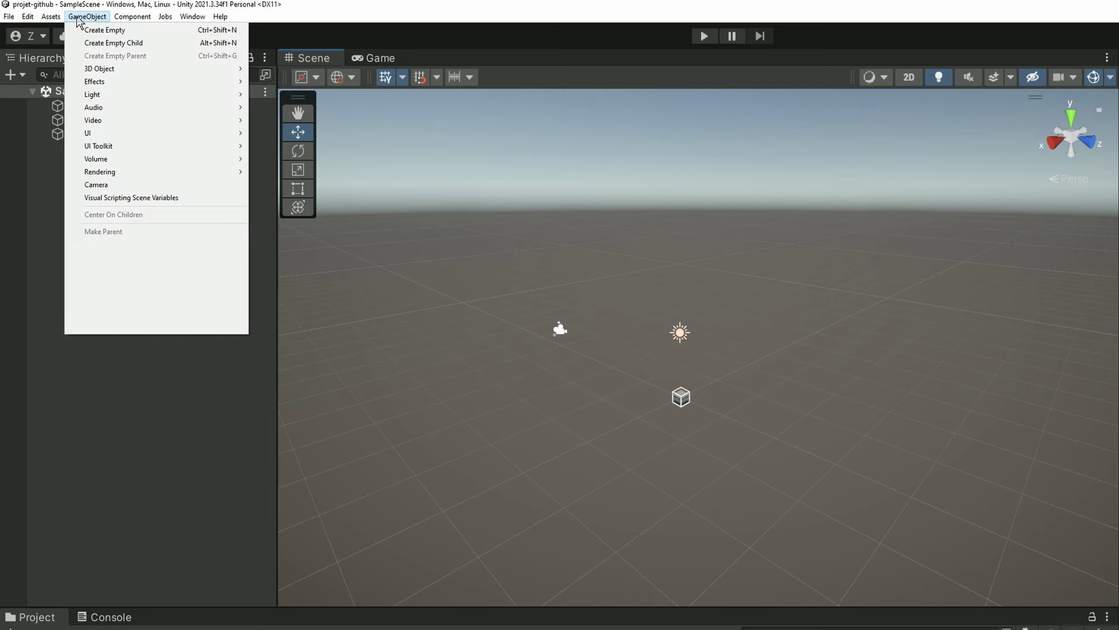
{"action": "mouse_move", "coordinate": [108, 69]}
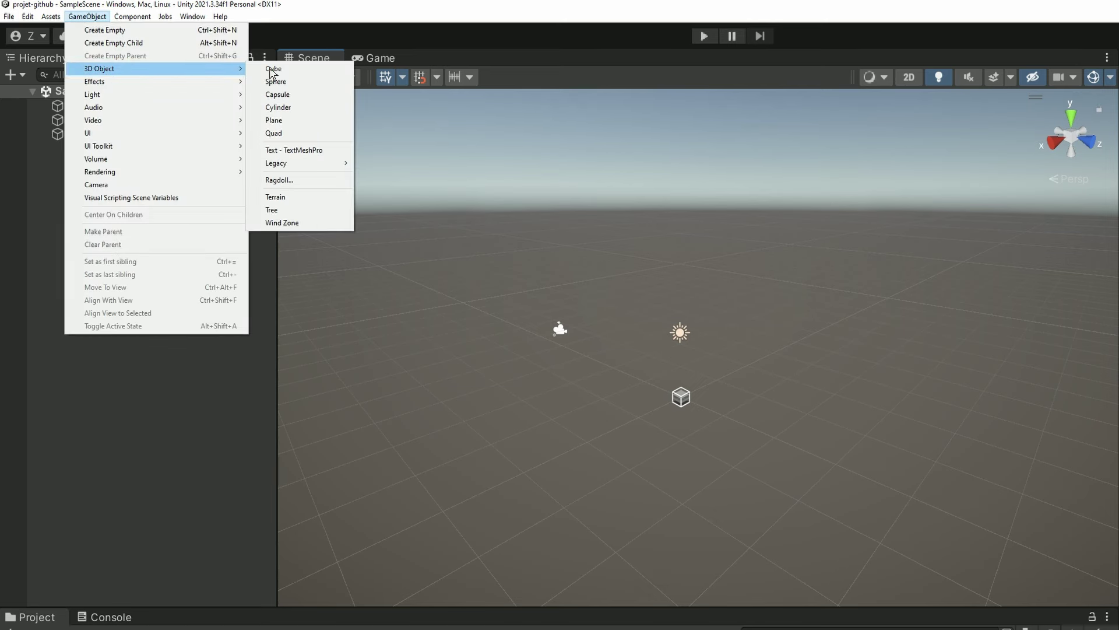
{"action": "left_click", "coordinate": [272, 69]}
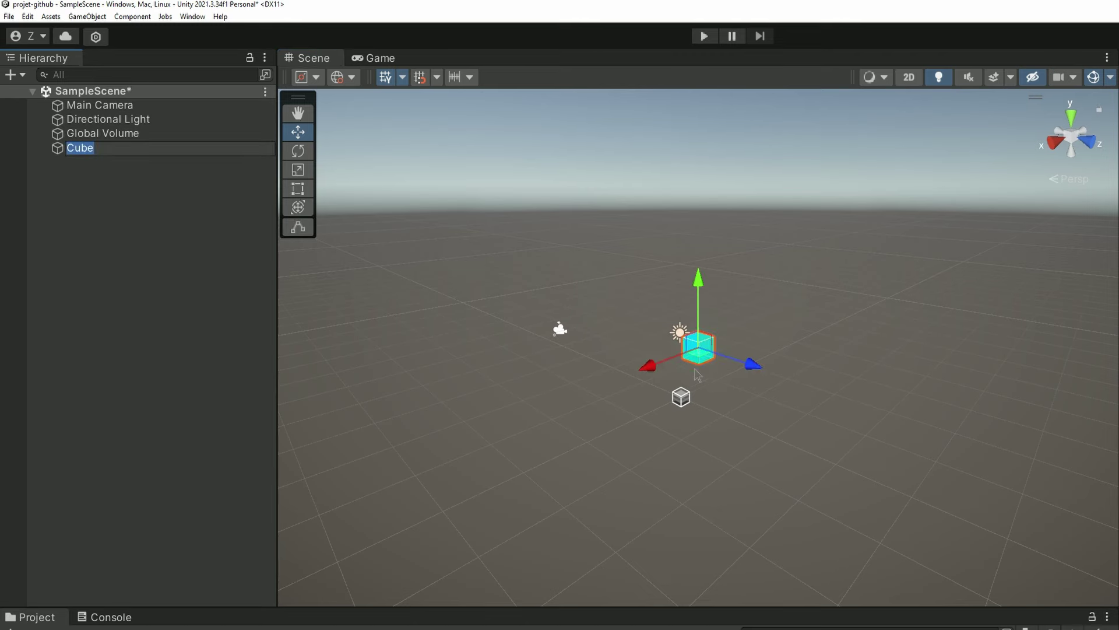
- Move the cube to the near side of the scene's ground grid and rename it Player
{"action": "left_click_drag", "start_coordinate": [698, 350], "coordinate": [509, 441]}
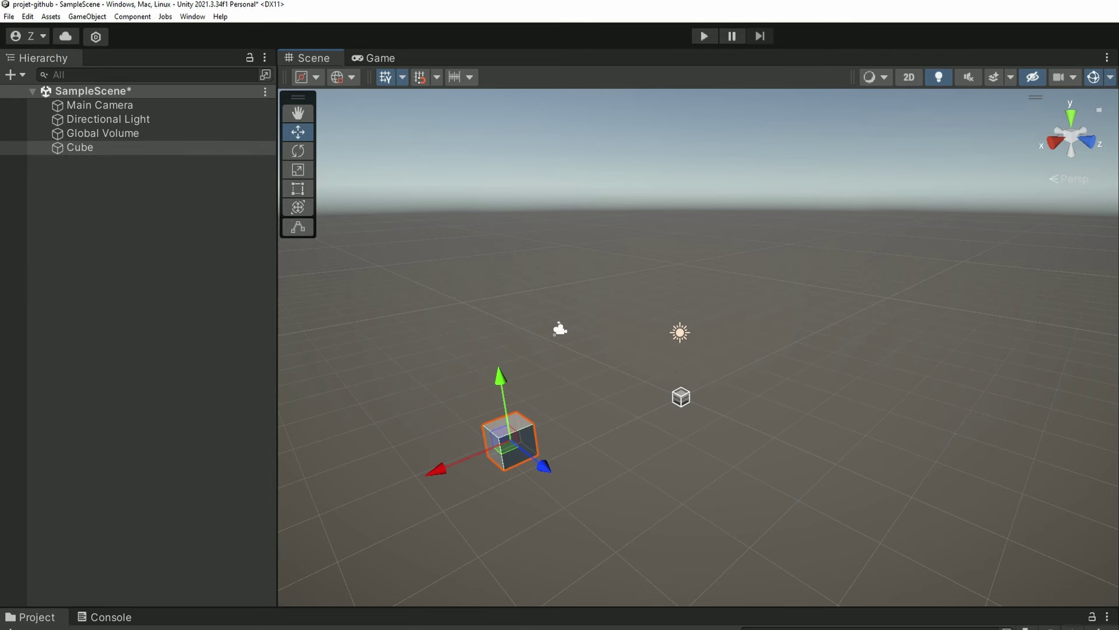
{"action": "left_click", "coordinate": [873, 82]}
{"action": "type", "text": "Player"}
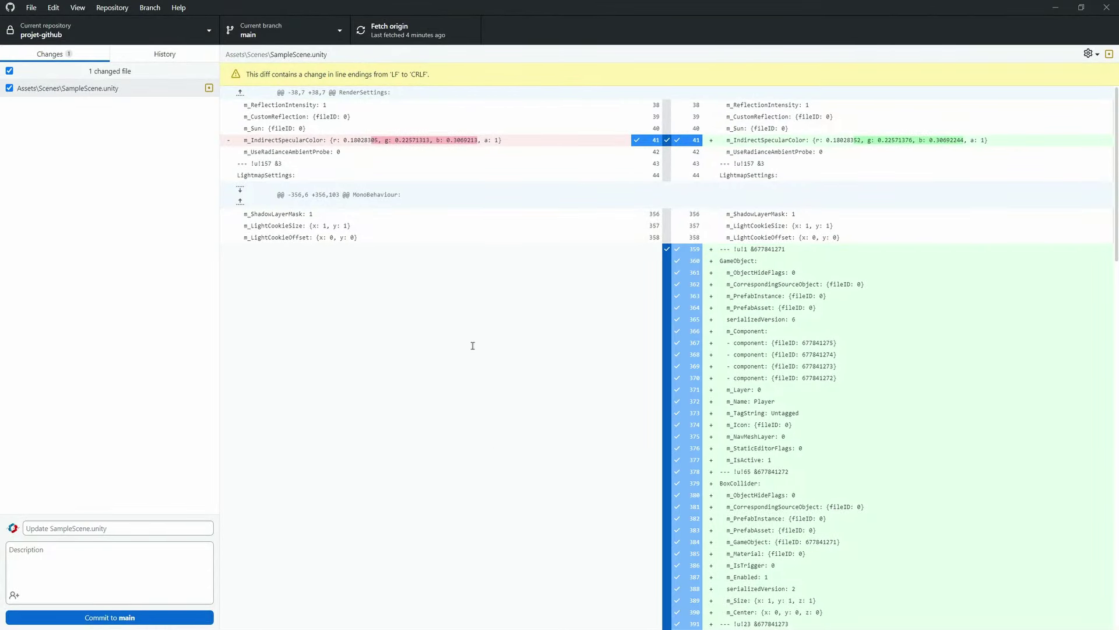
- Switch to GitHub Desktop and examine the changes in Assets\Scenes\SampleScene.unity
{"action": "left_click", "coordinate": [106, 89]}
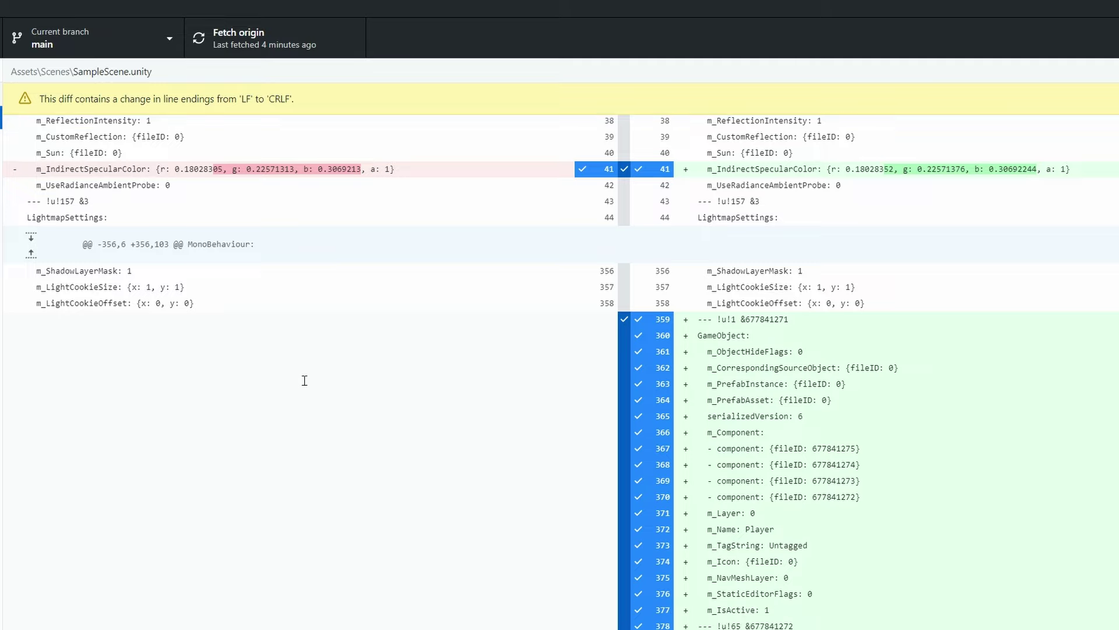
- Examine the lines added to SampleScene.unity, including the new GameObject, its m_Name value and its component entries
{"action": "scroll", "coordinate": [302, 382], "scroll_direction": "down", "scroll_amount": 15}
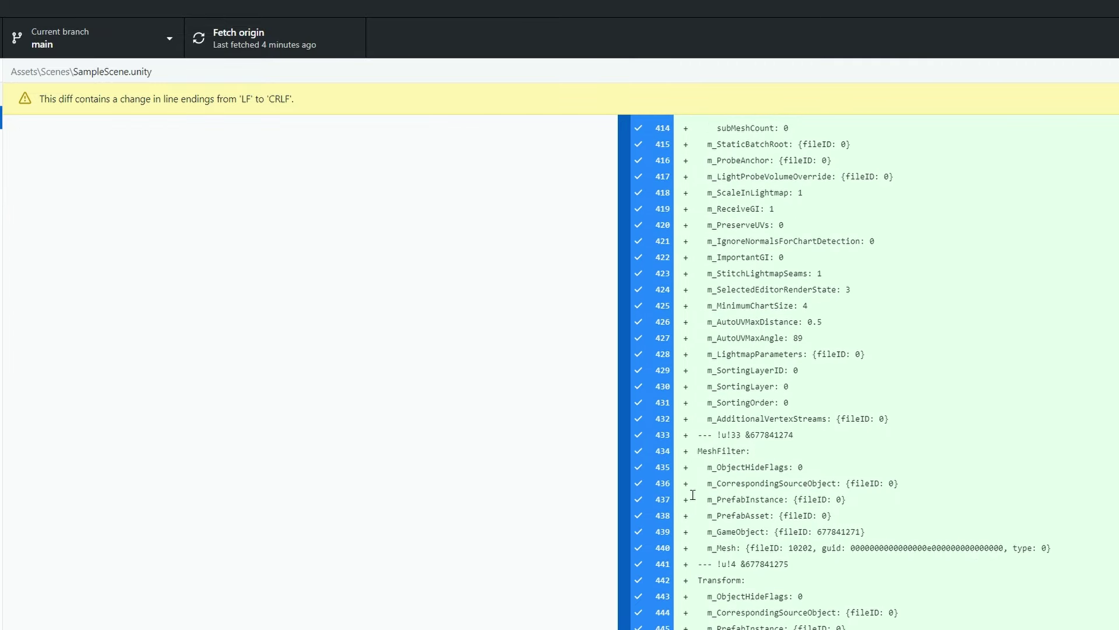
{"action": "scroll", "coordinate": [594, 460], "scroll_direction": "up", "scroll_amount": 3}
{"action": "scroll", "coordinate": [415, 461], "scroll_direction": "up", "scroll_amount": 5}
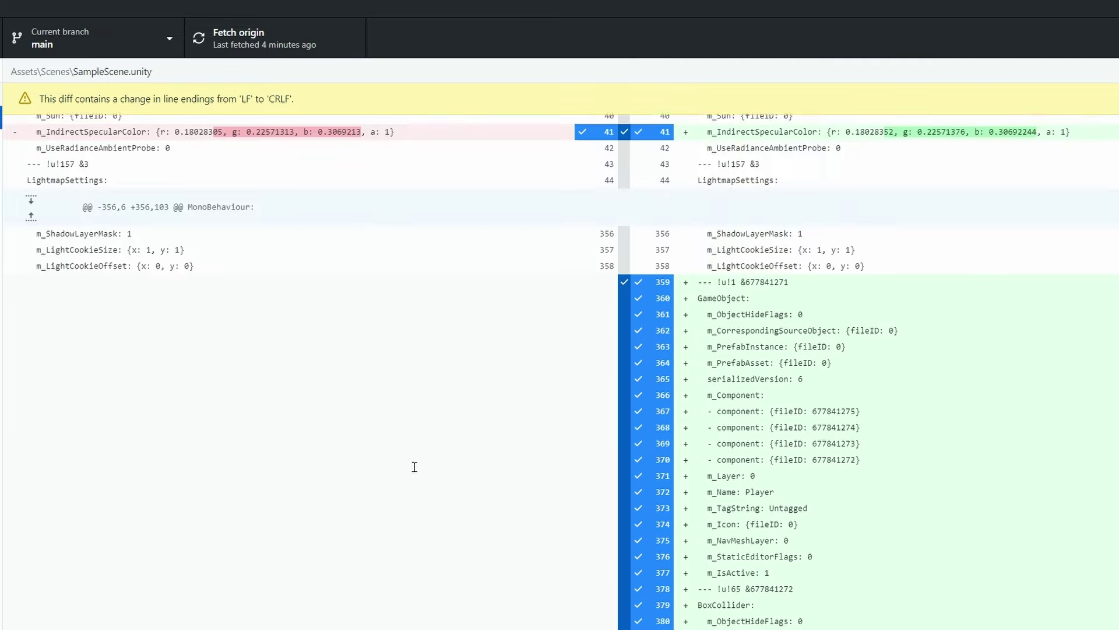
{"action": "scroll", "coordinate": [317, 525], "scroll_direction": "up", "scroll_amount": 1}
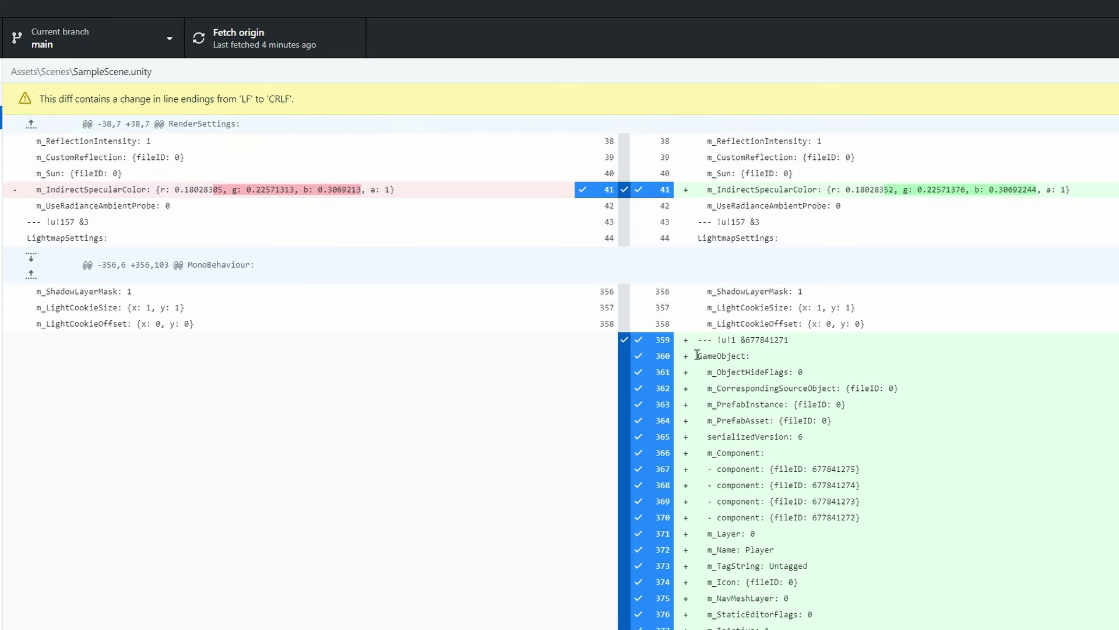
{"action": "left_click_drag", "start_coordinate": [697, 356], "coordinate": [749, 355]}
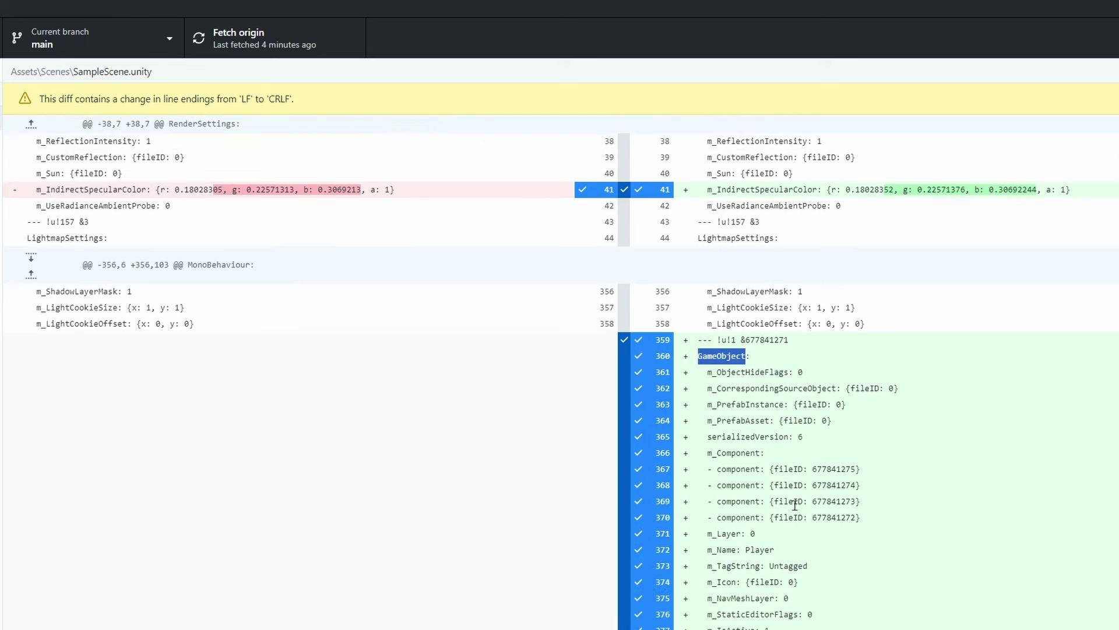
{"action": "left_click_drag", "start_coordinate": [747, 549], "coordinate": [774, 550]}
{"action": "scroll", "coordinate": [778, 562], "scroll_direction": "down", "scroll_amount": 2}
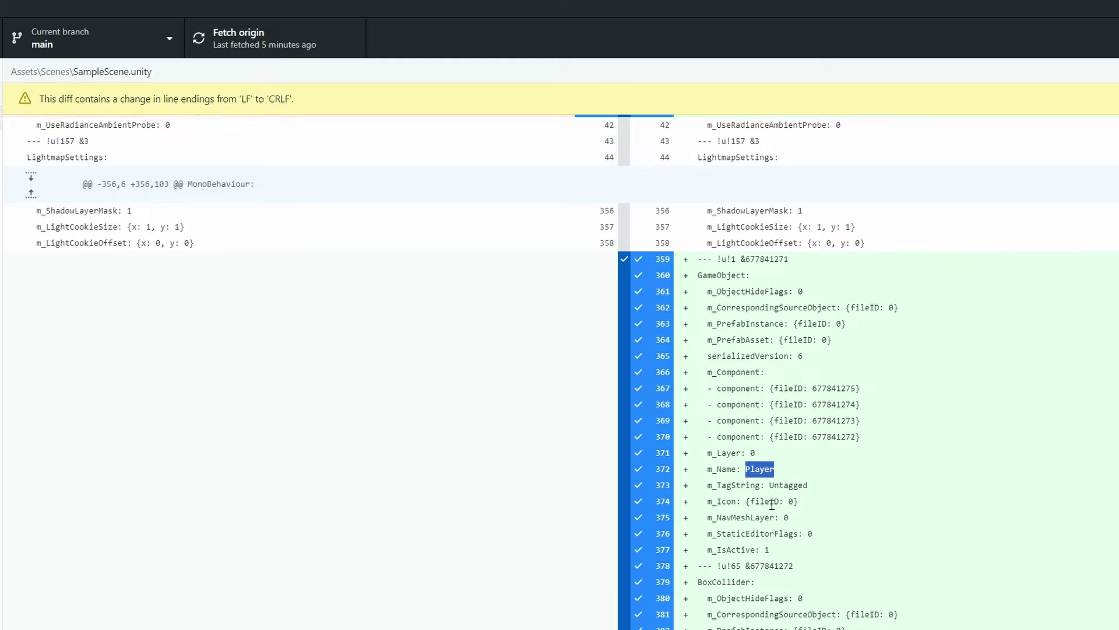
{"action": "scroll", "coordinate": [659, 373], "scroll_direction": "down", "scroll_amount": 3}
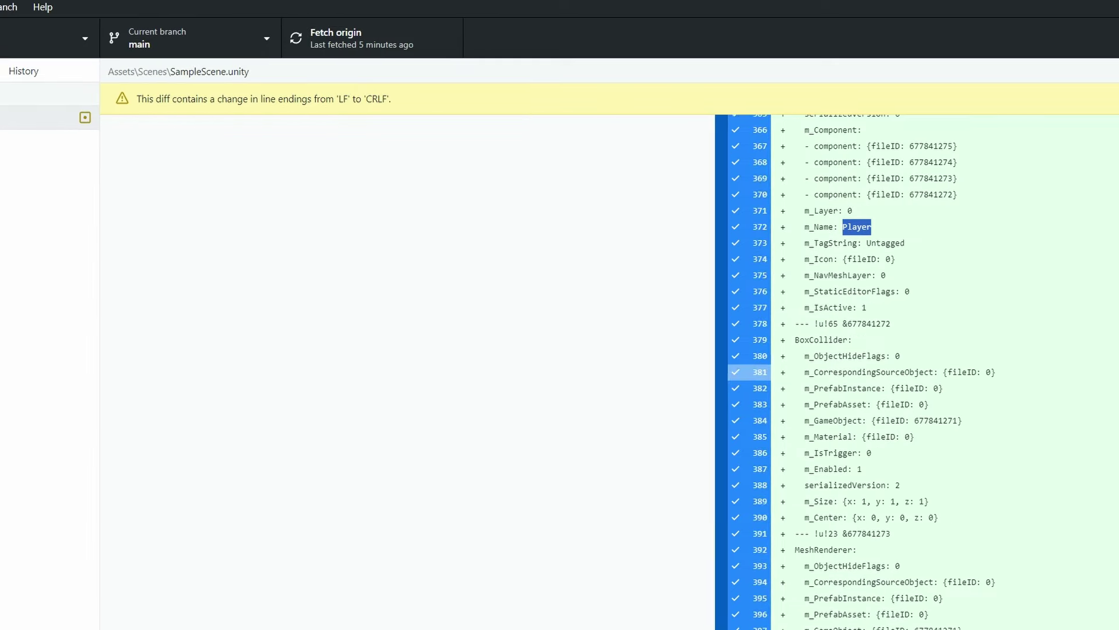
{"action": "scroll", "coordinate": [654, 371], "scroll_direction": "up", "scroll_amount": 4}
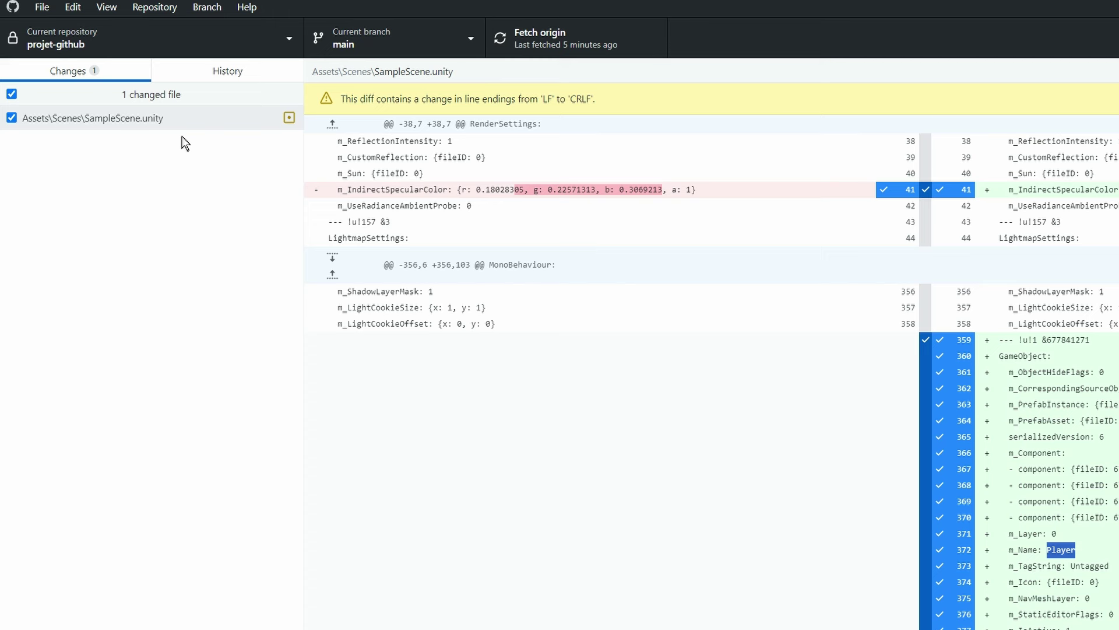
- Commit the SampleScene.unity change to main with the summary "Add Player" and the description "Adding a cube named player"
{"action": "left_click", "coordinate": [147, 119]}
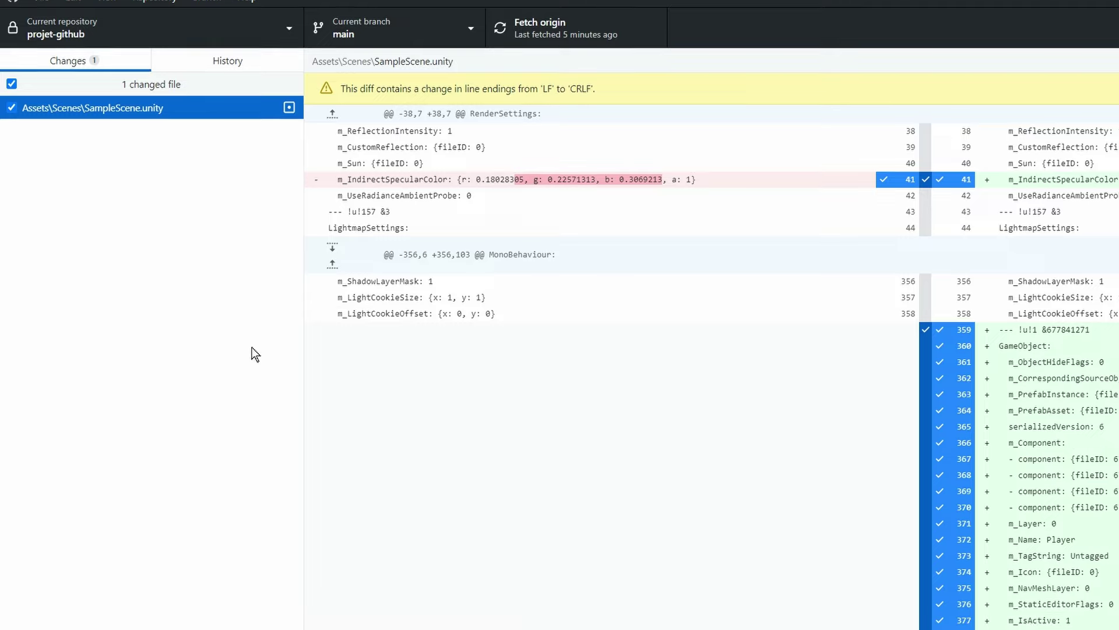
{"action": "left_click", "coordinate": [275, 554]}
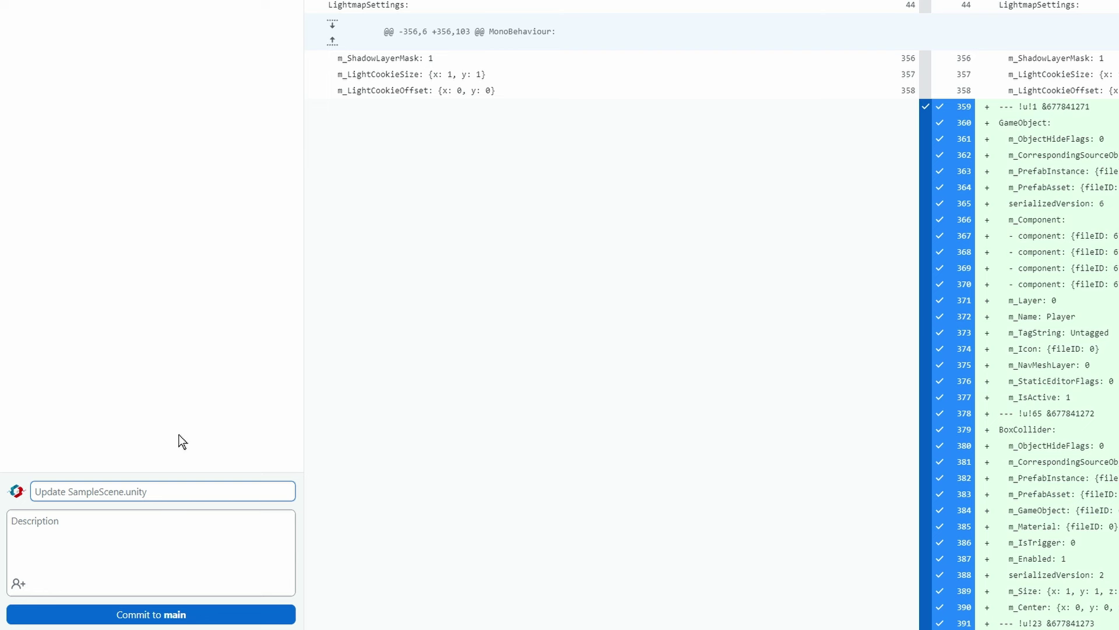
{"action": "type", "text": "Add Player"}
{"action": "left_click", "coordinate": [80, 524]}
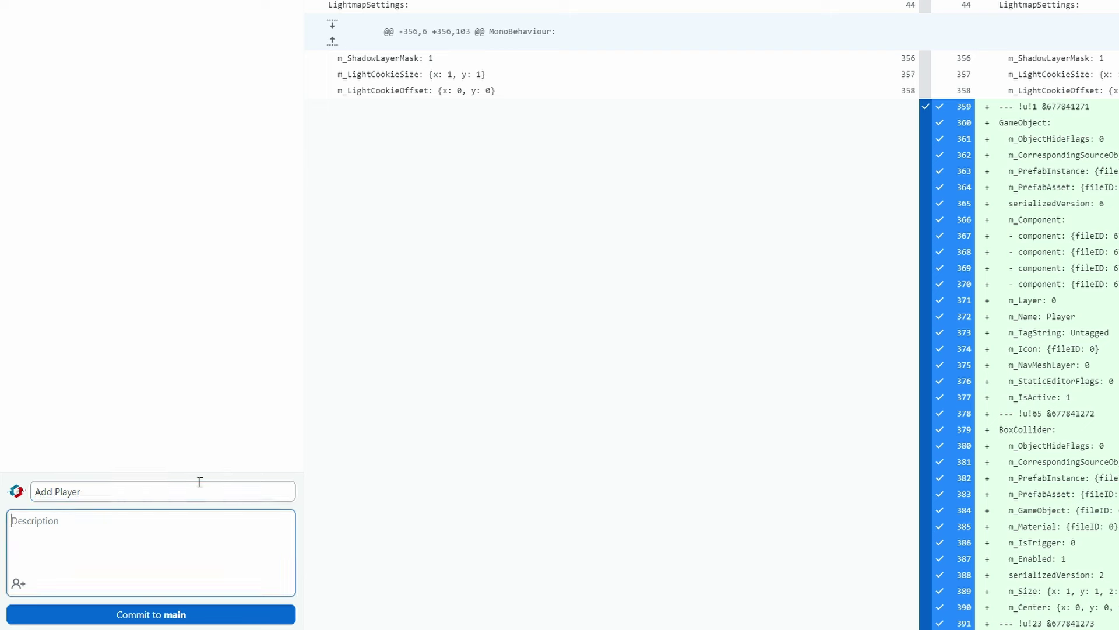
{"action": "type", "text": "Adding a cube named playe"}
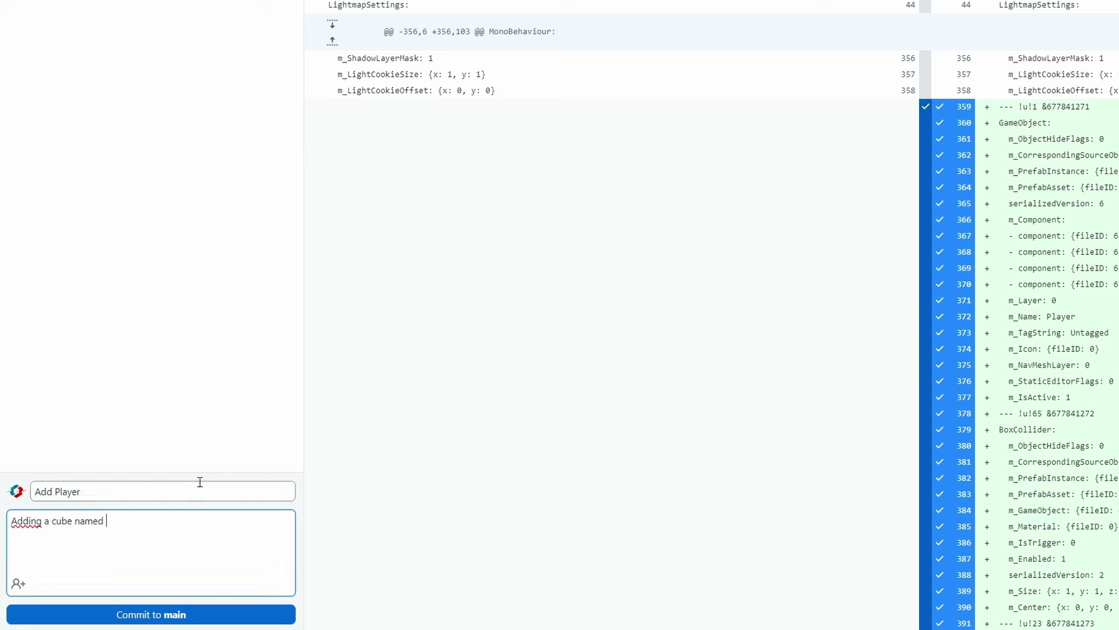
{"action": "type", "text": "r"}
{"action": "left_click", "coordinate": [130, 620]}
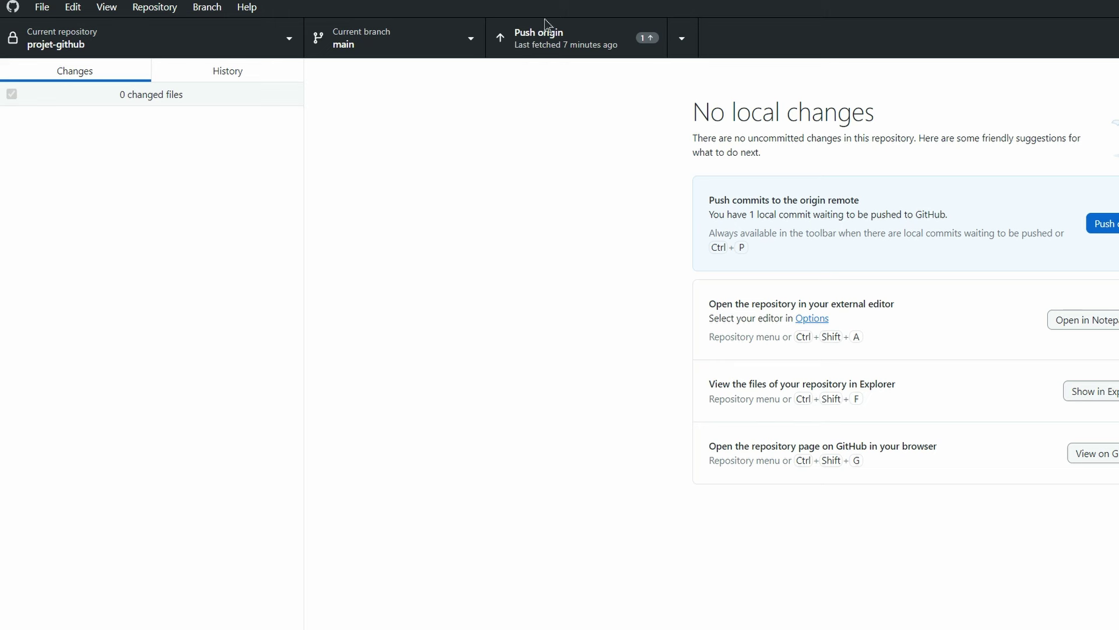
- Switch to the projet-github repository page in the browser and check when the Assets folder was last updated
{"action": "left_click_drag", "start_coordinate": [1118, 618], "coordinate": [781, 216]}
{"action": "double_click", "coordinate": [785, 224]}
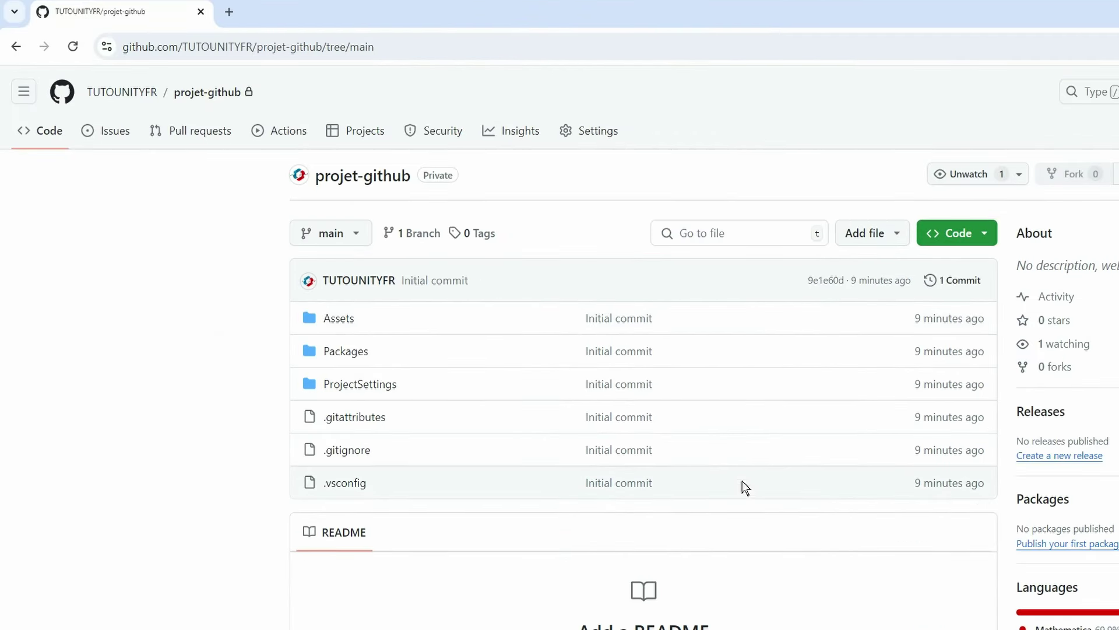
{"action": "left_click_drag", "start_coordinate": [912, 317], "coordinate": [985, 320]}
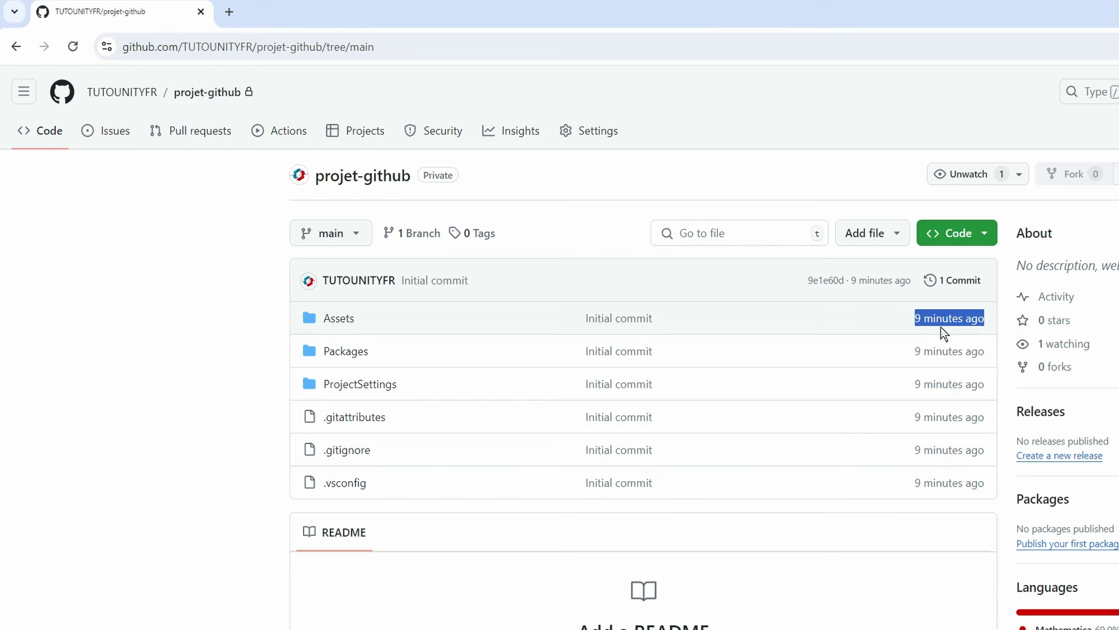
- Push the local commit to origin from GitHub Desktop and reload the repository page in the browser
{"action": "key", "text": "alt+Tab"}
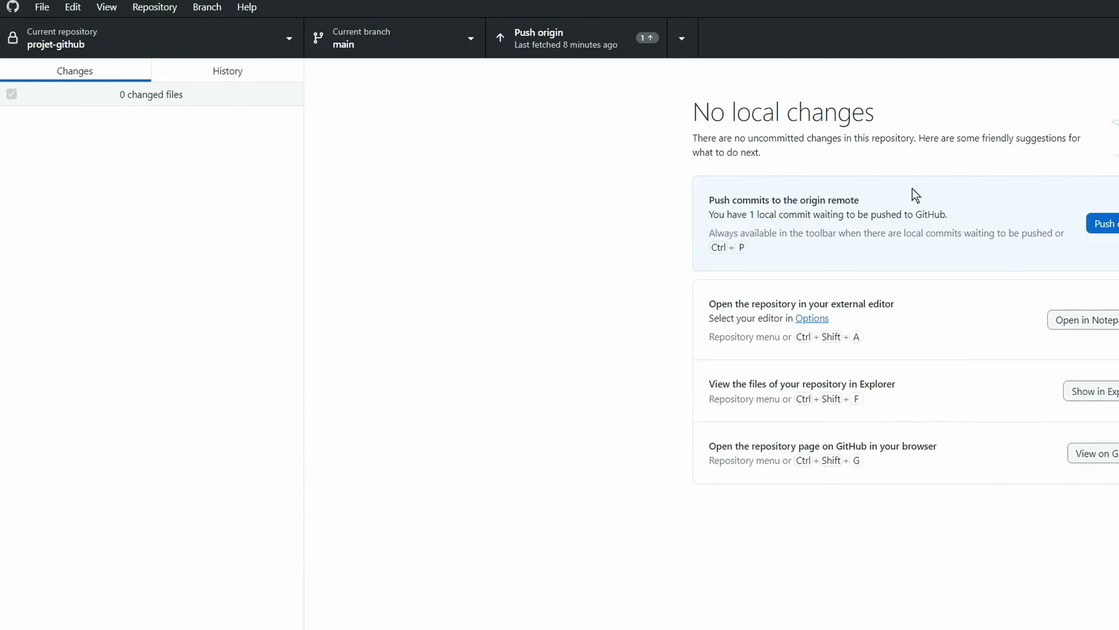
{"action": "left_click", "coordinate": [541, 36]}
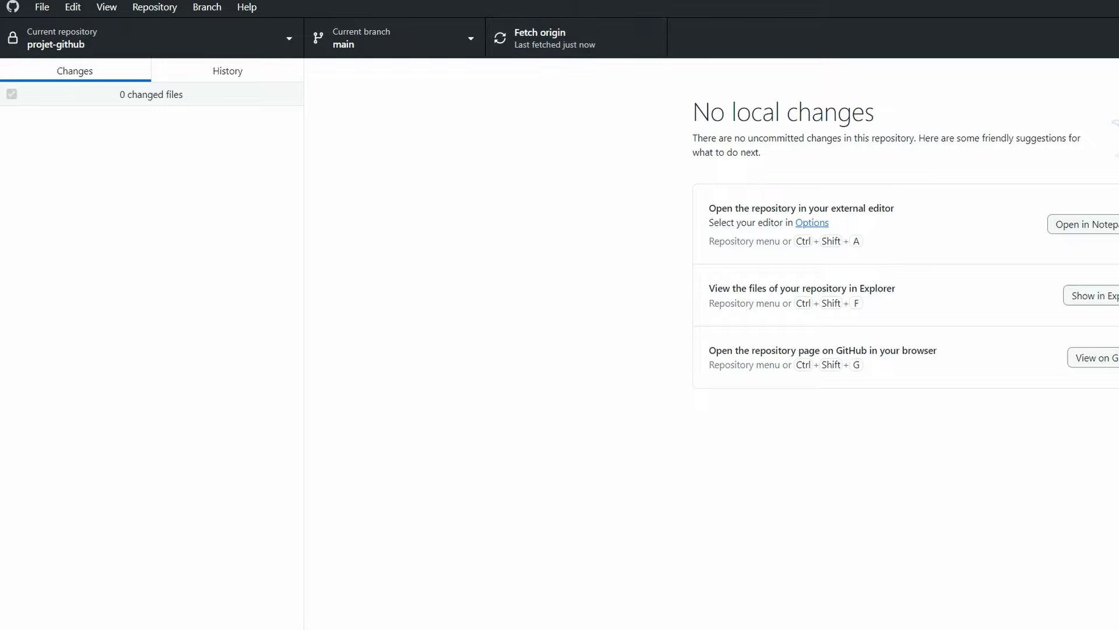
{"action": "left_click_drag", "start_coordinate": [1118, 610], "coordinate": [677, 1]}
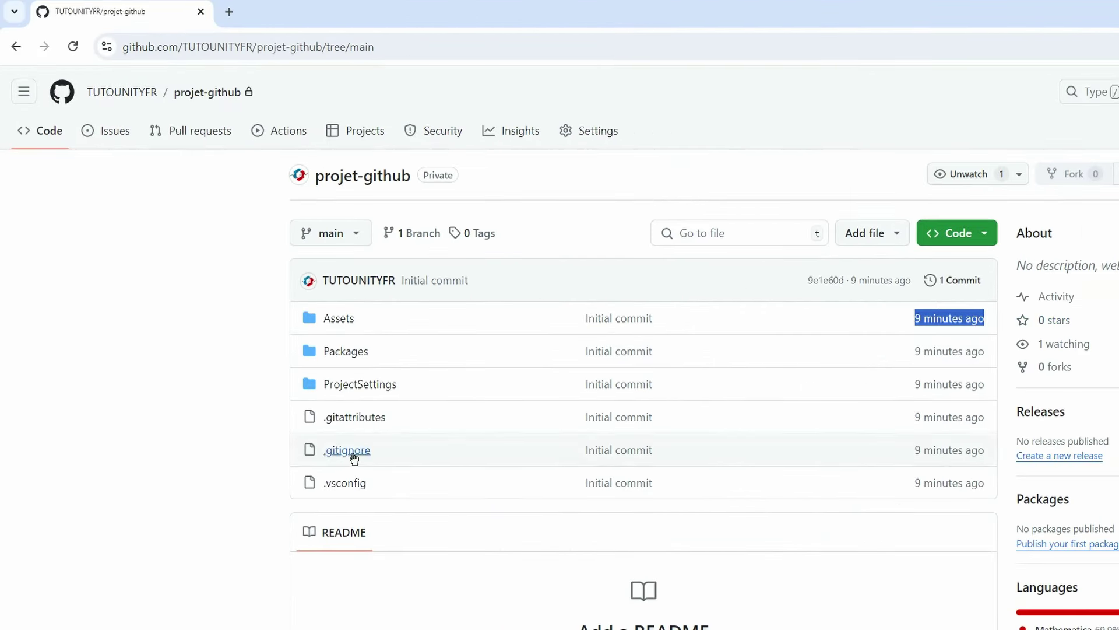
{"action": "left_click", "coordinate": [194, 357]}
{"action": "left_click", "coordinate": [74, 46]}
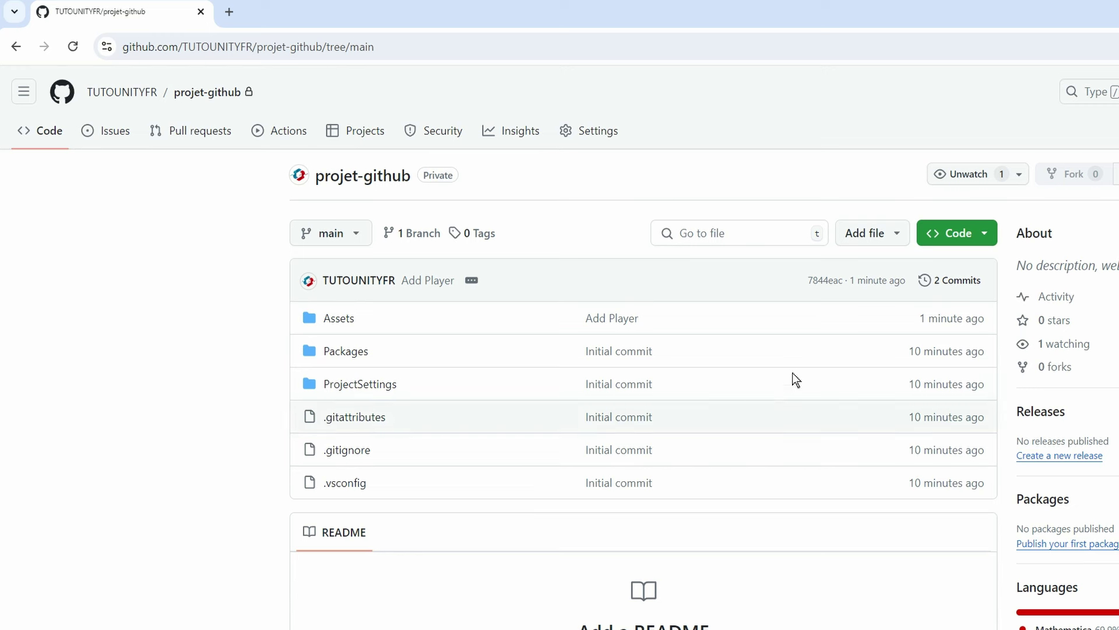
- Check the latest commit's ID, age and full description on the repository page, and show the clone and download options
{"action": "left_click_drag", "start_coordinate": [906, 281], "coordinate": [821, 284]}
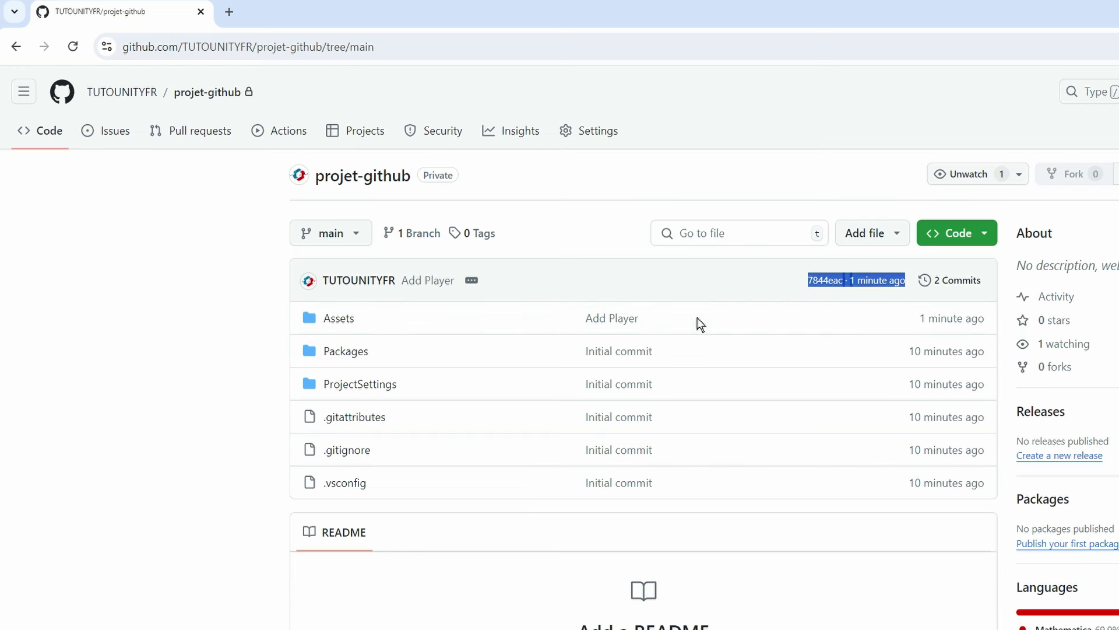
{"action": "left_click", "coordinate": [471, 281]}
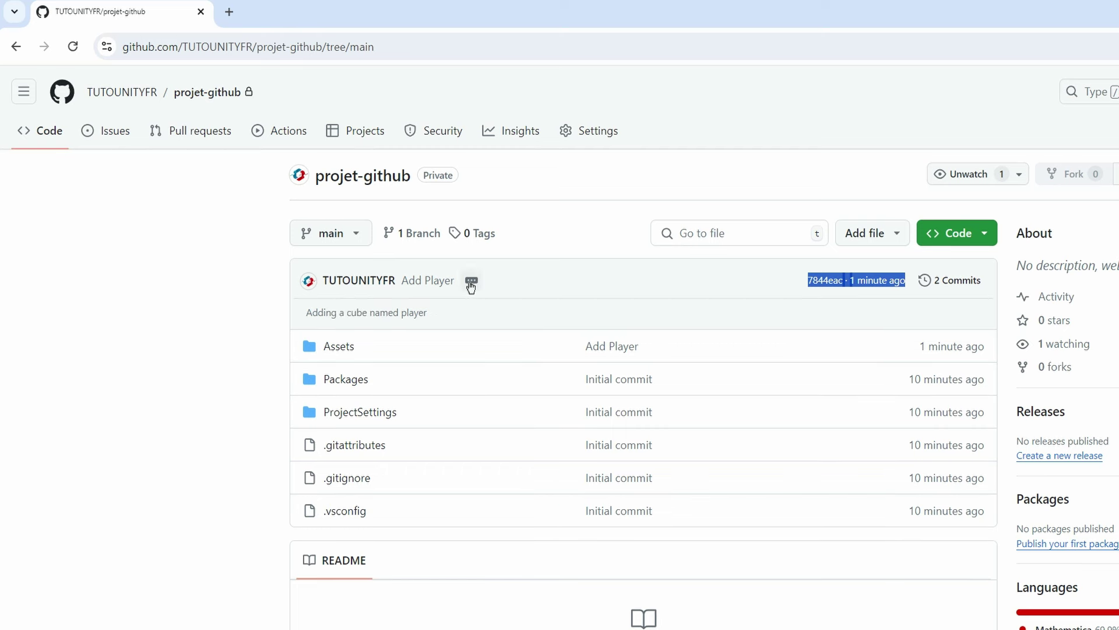
{"action": "left_click_drag", "start_coordinate": [309, 310], "coordinate": [432, 315]}
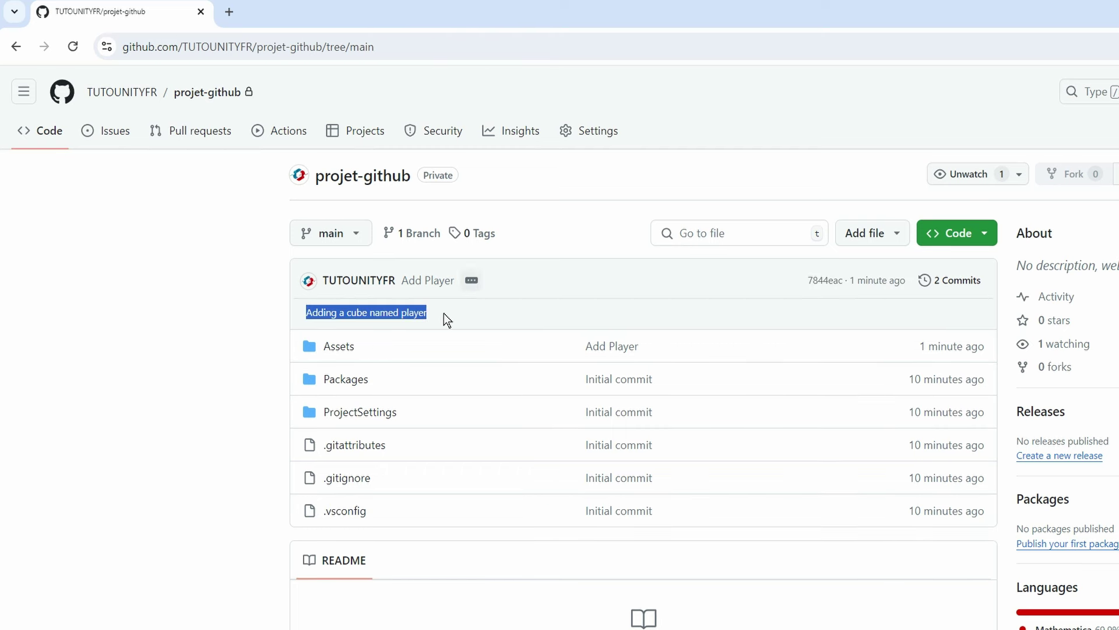
{"action": "left_click", "coordinate": [443, 314]}
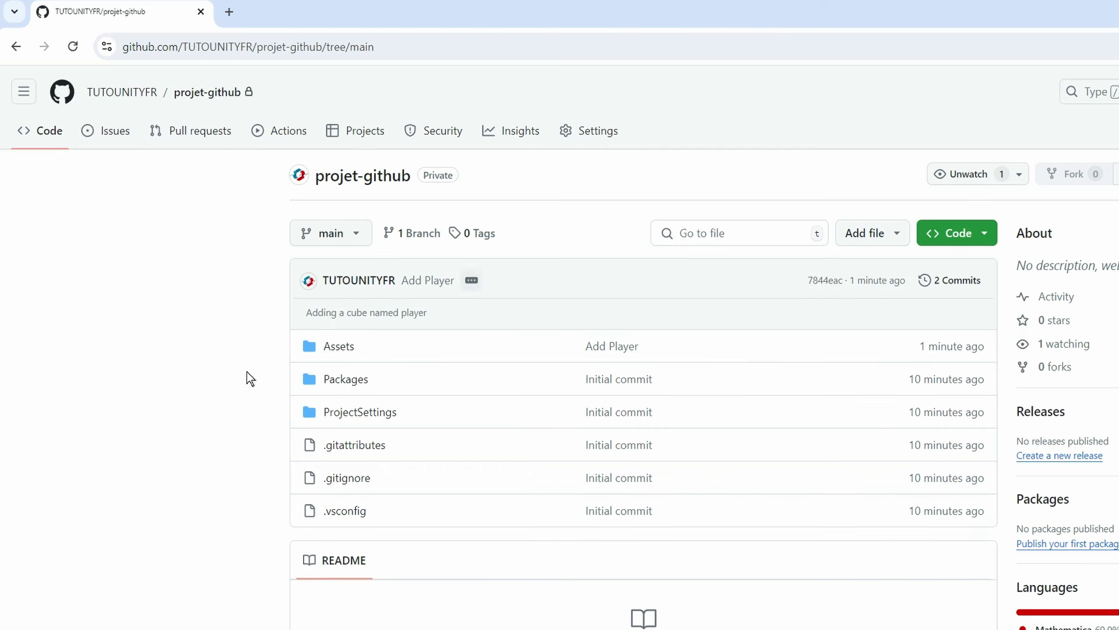
{"action": "left_click", "coordinate": [970, 233]}
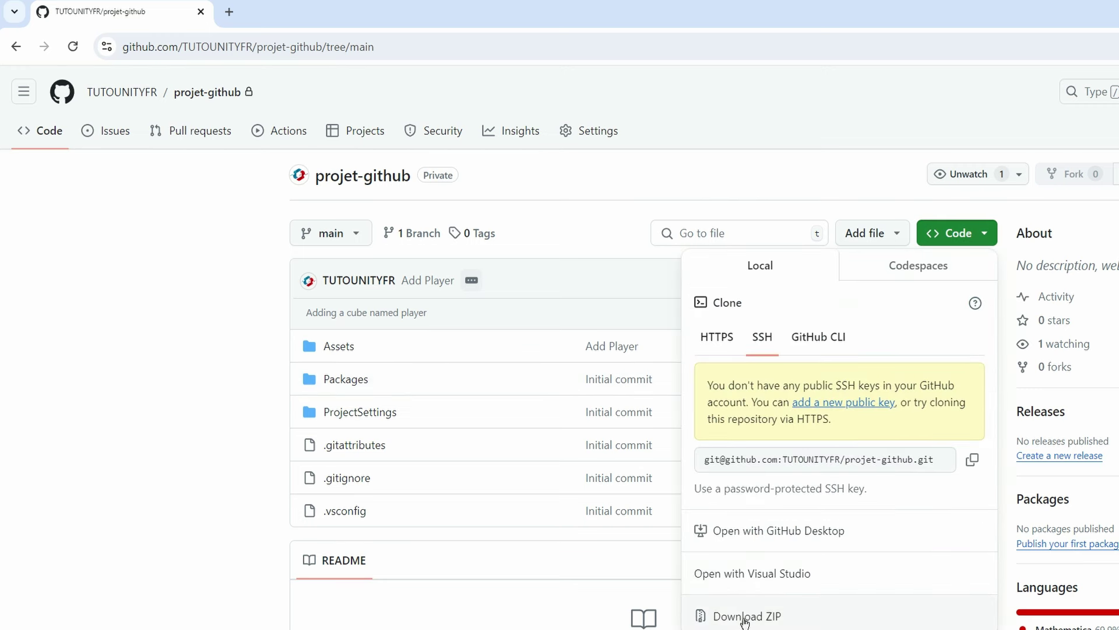